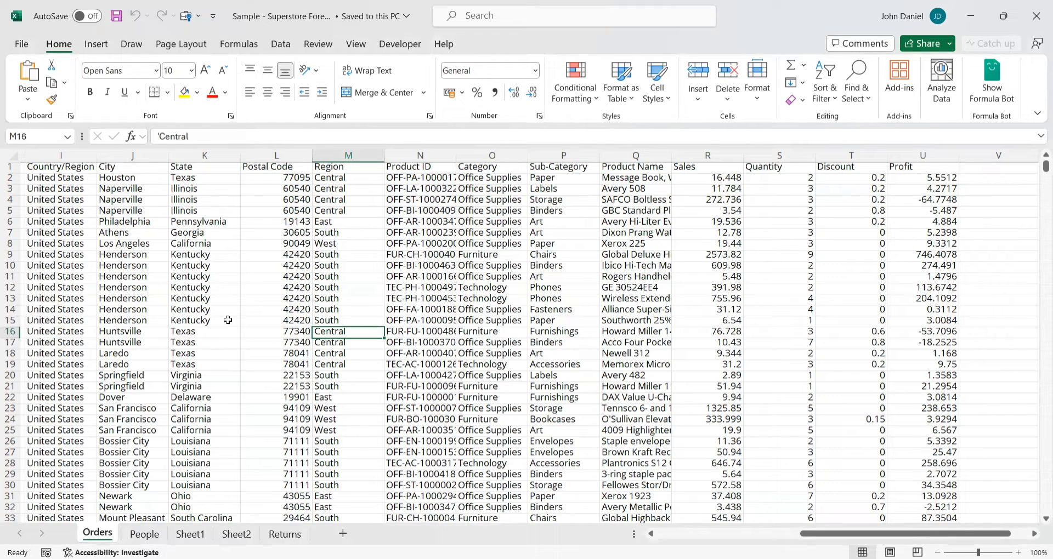
# Review the Order ID, Ship Mode, Order Date, Ship Date, Customer Name, Country/Region, City and Region columns.
pyautogui.hscroll(-5, 473, 467)
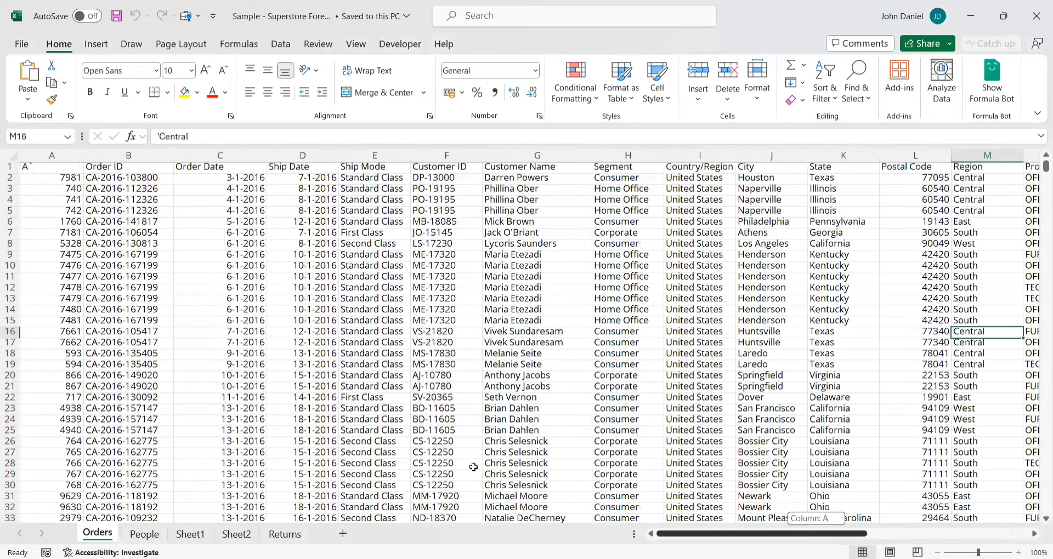
pyautogui.click(129, 155)
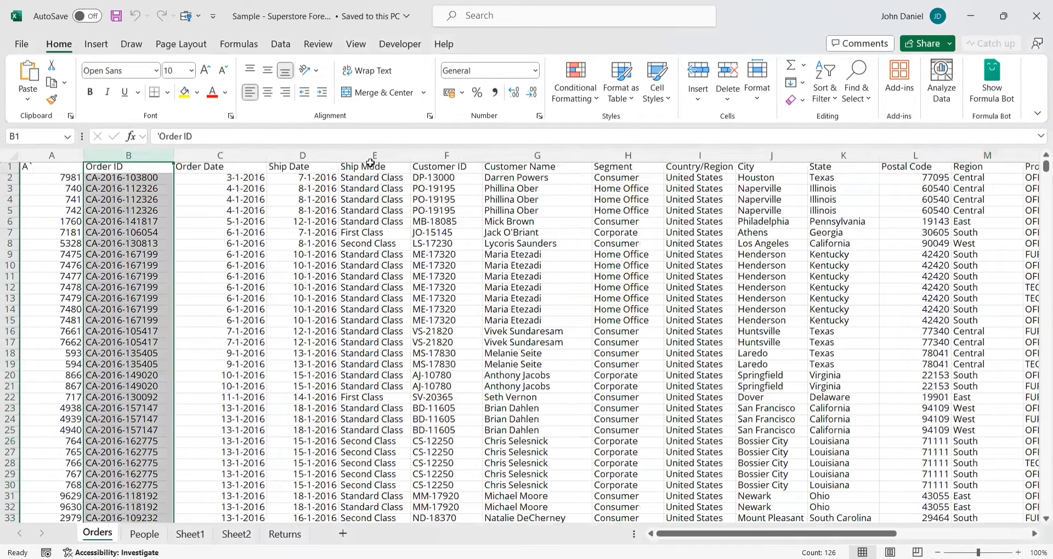
pyautogui.click(371, 159)
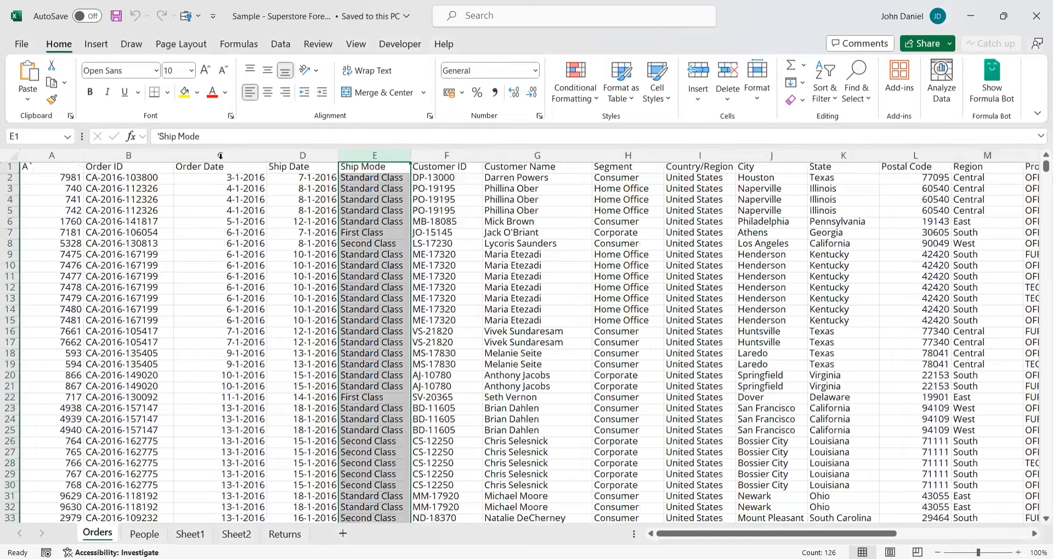
pyautogui.click(219, 156)
pyautogui.click(310, 166)
pyautogui.click(523, 166)
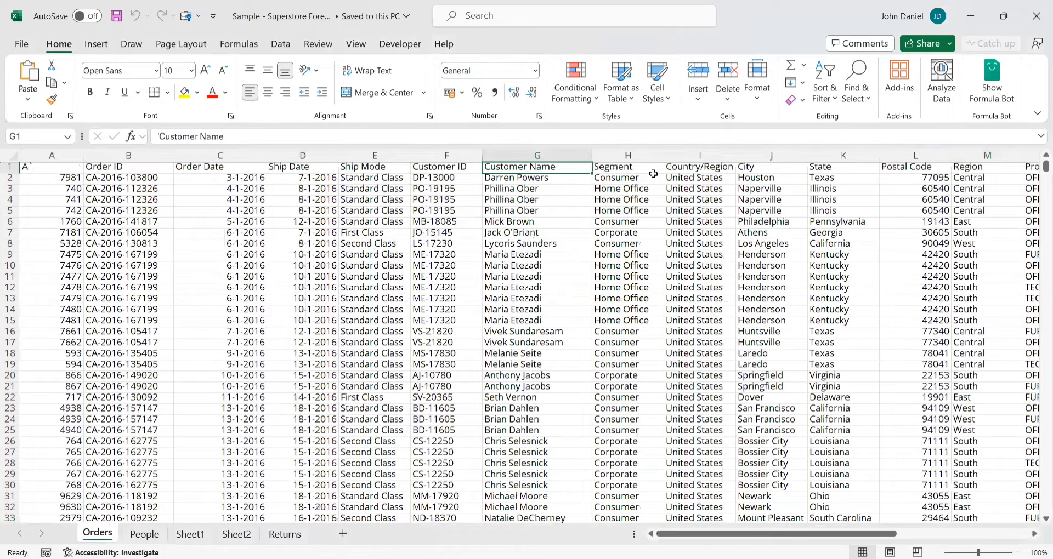
pyautogui.click(702, 158)
pyautogui.click(761, 158)
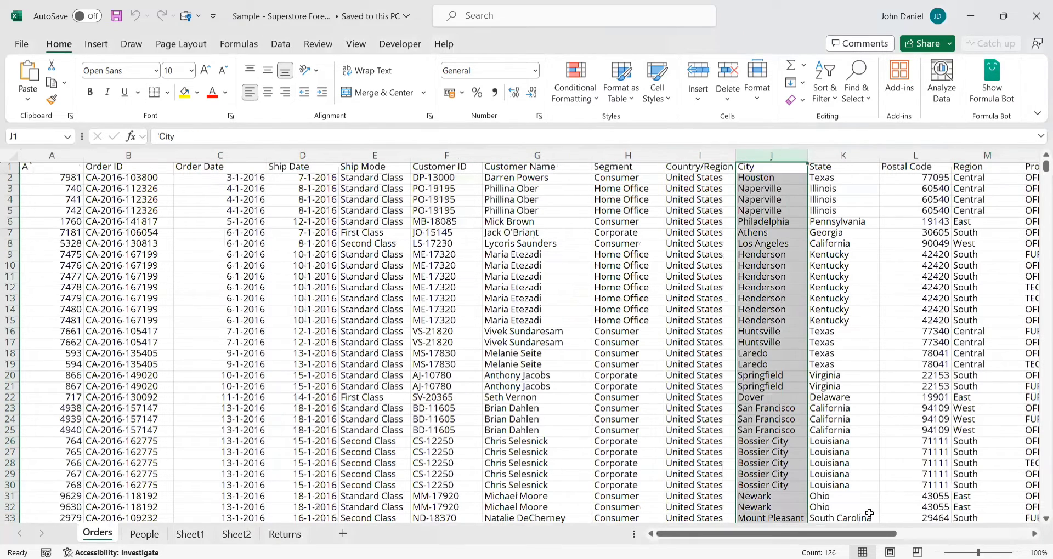
pyautogui.moveTo(875, 534); pyautogui.dragTo(974, 529)
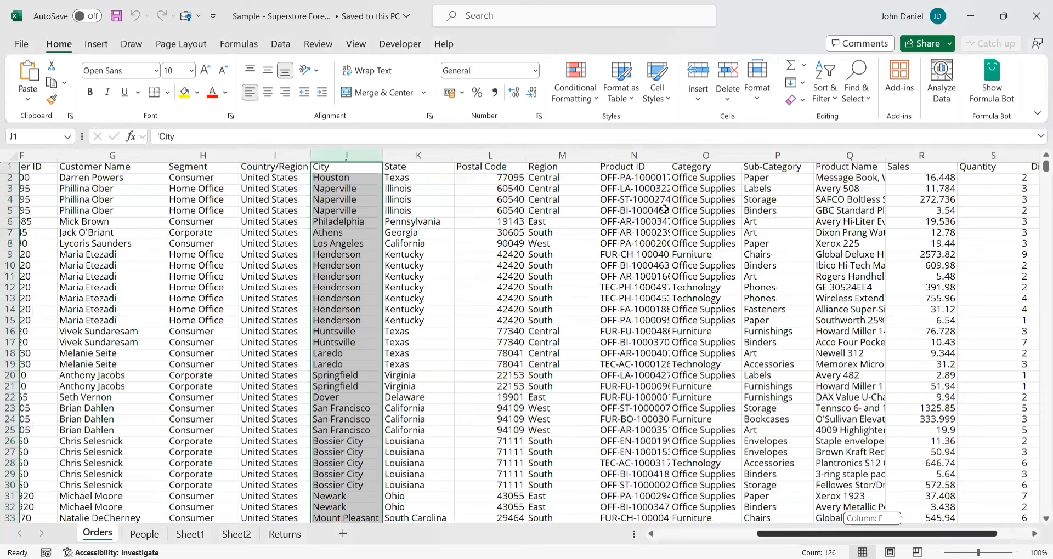
pyautogui.click(559, 159)
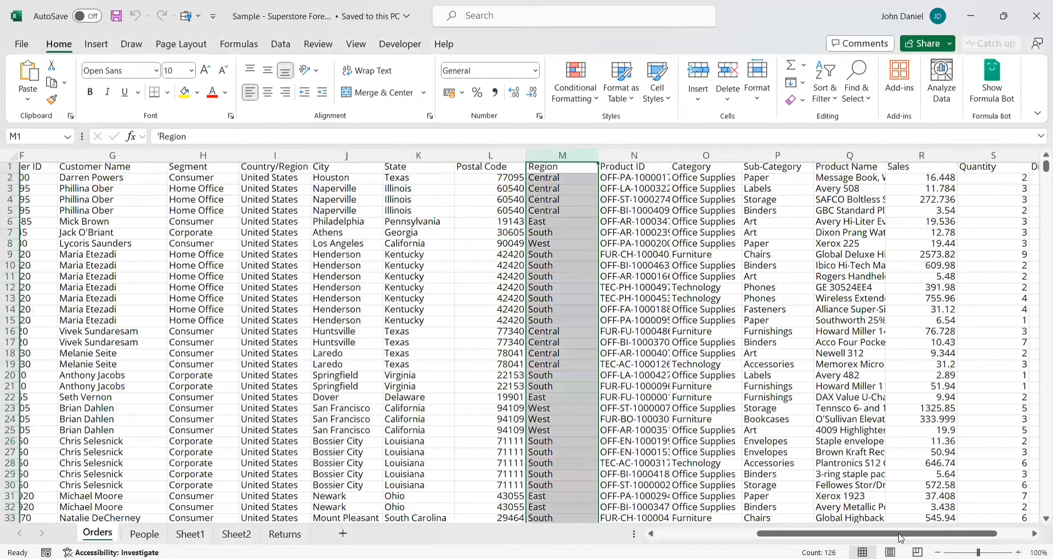
pyautogui.hscroll(2, 921, 461)
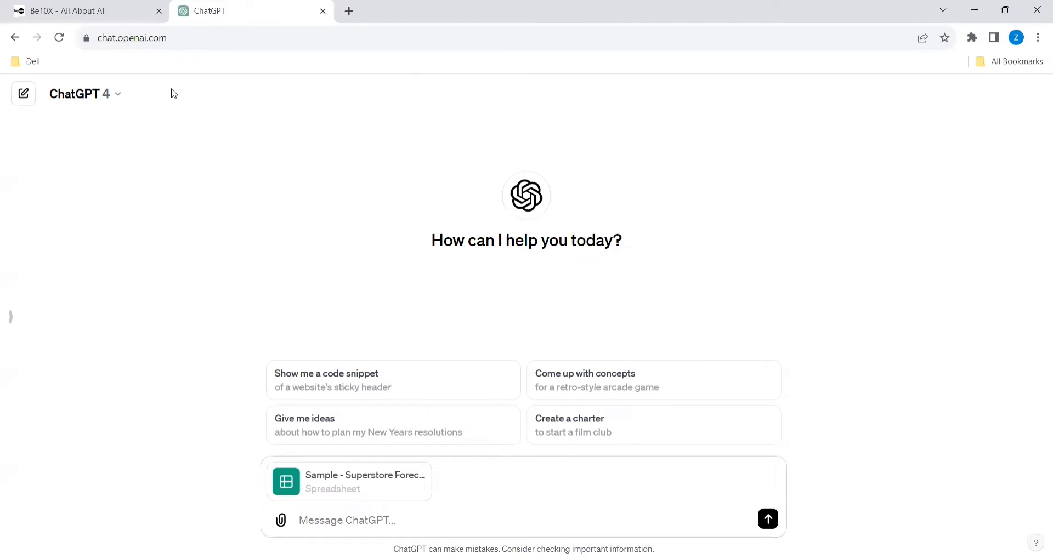
# Write a ChatGPT prompt asking for suitable chart types based on Excel's 'Recommended Charts' option.
pyautogui.click(322, 518)
pyautogui.write('Based on the ')
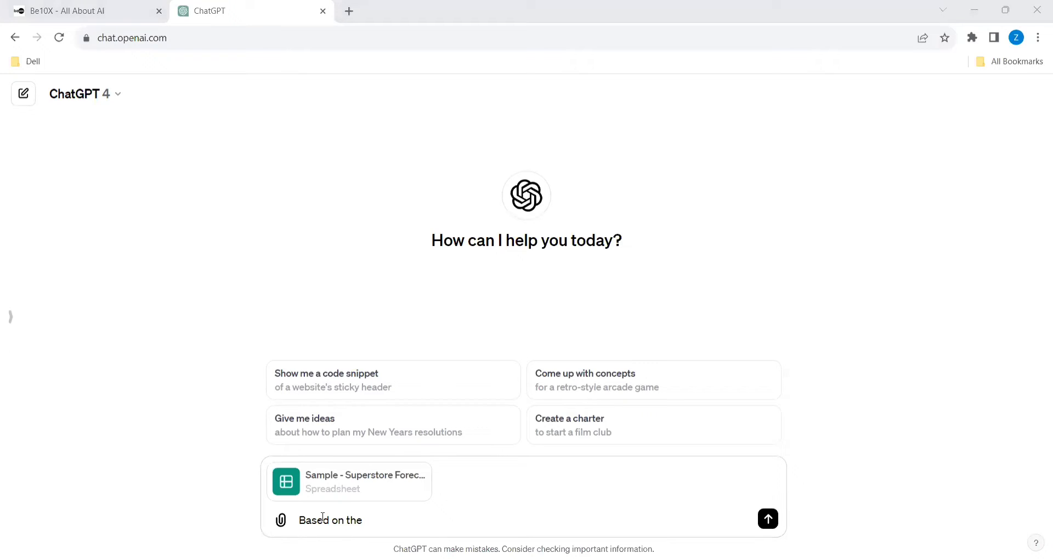
pyautogui.write('above attached ')
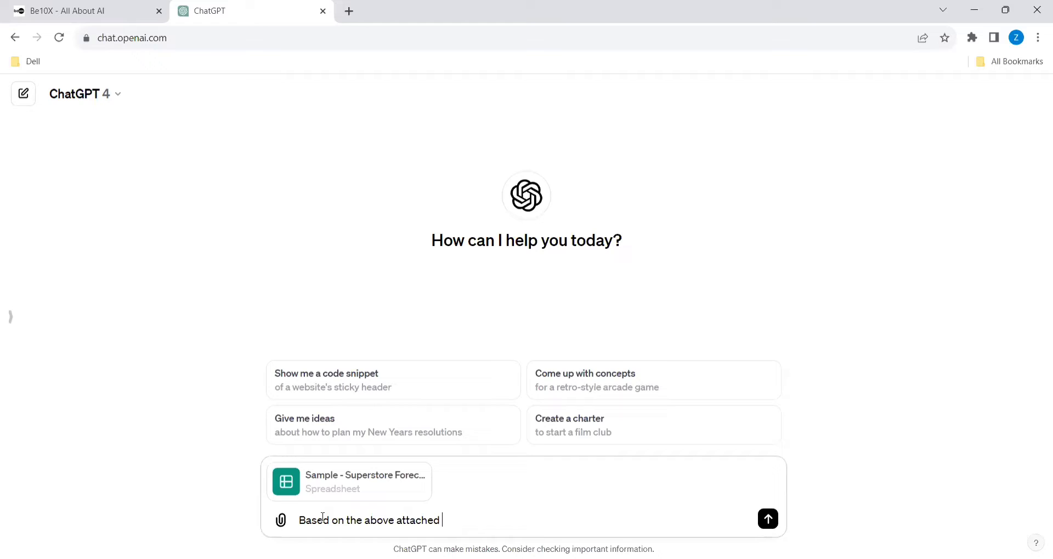
pyautogui.write('sheet')
pyautogui.write(', rocm')
pyautogui.press('BackSpace')
pyautogui.press('BackSpace')
pyautogui.press('BackSpace')
pyautogui.write('ecommend the type of')
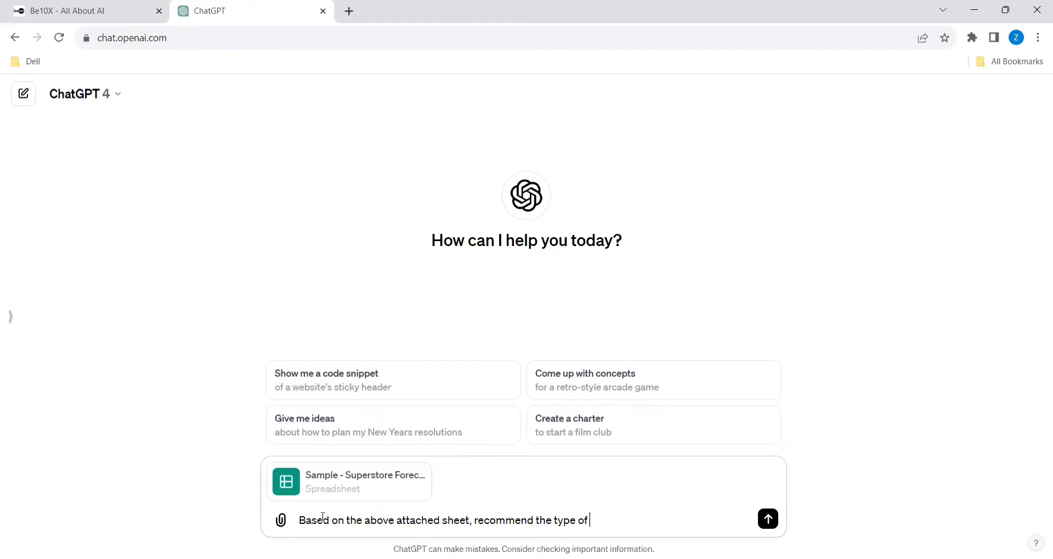
pyautogui.write(' charts that are suitable ')
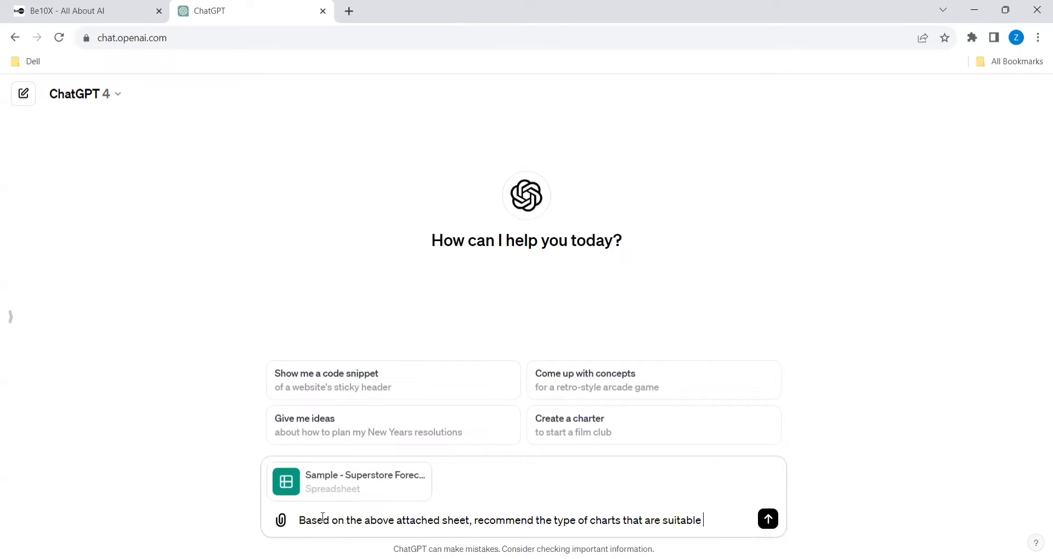
pyautogui.write('based on the')
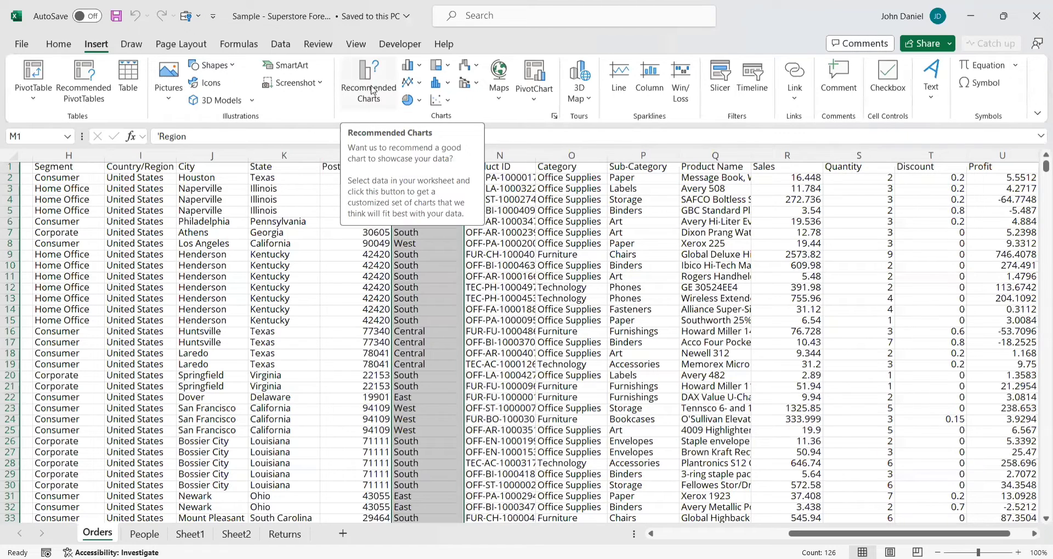
pyautogui.click(373, 91)
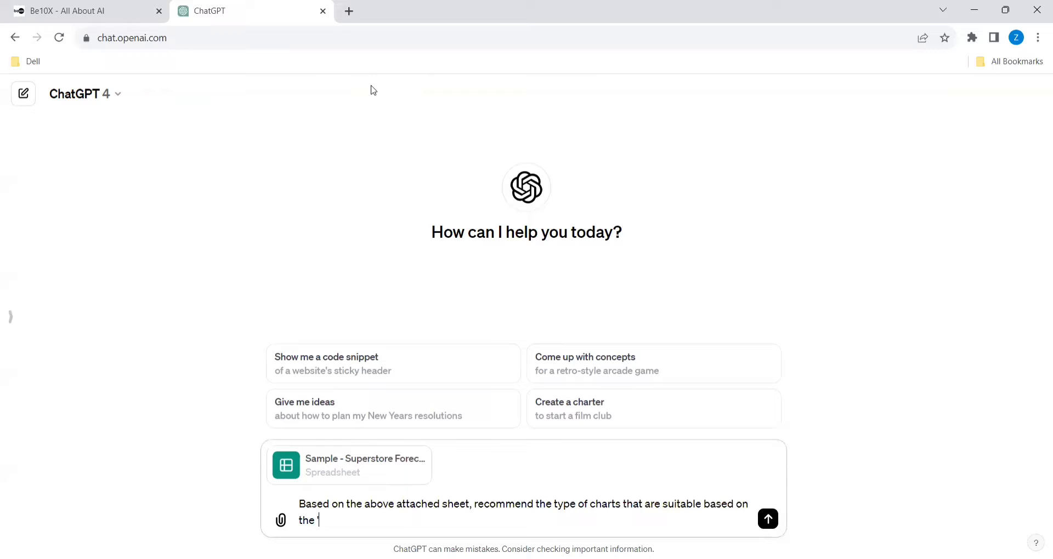
pyautogui.write("'Recommended Charts' o")
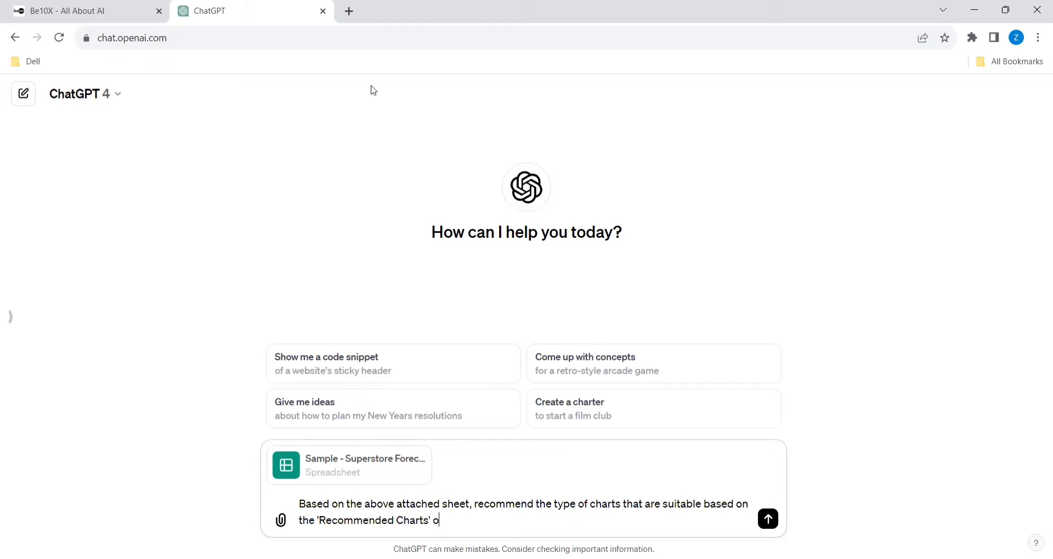
pyautogui.write('ption from the Orders tab')
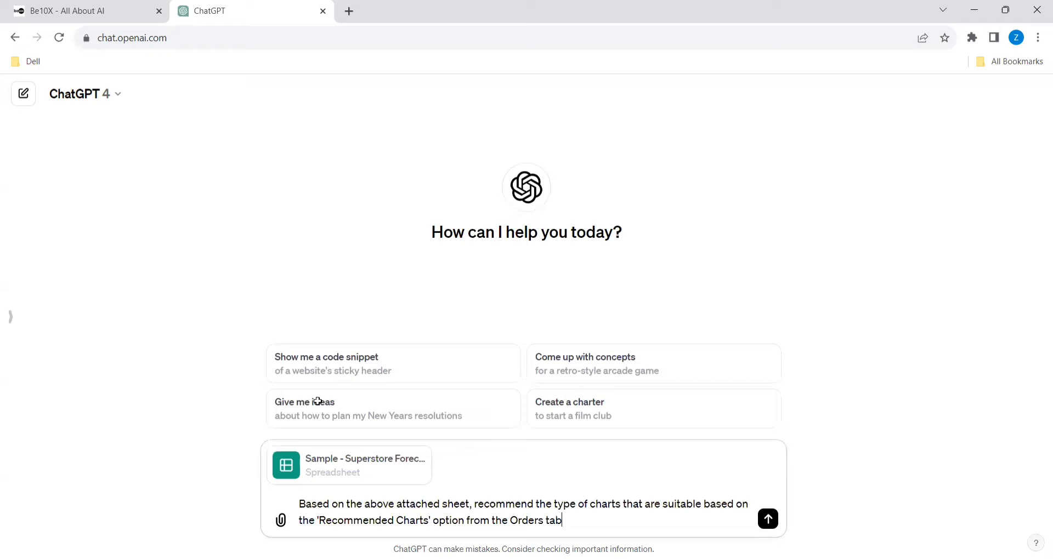
# Put quotes around 'Orders' in the prompt and send it with the spreadsheet.
pyautogui.click(510, 520)
pyautogui.write("'")
pyautogui.click(546, 519)
pyautogui.write("'")
pyautogui.press('Return')
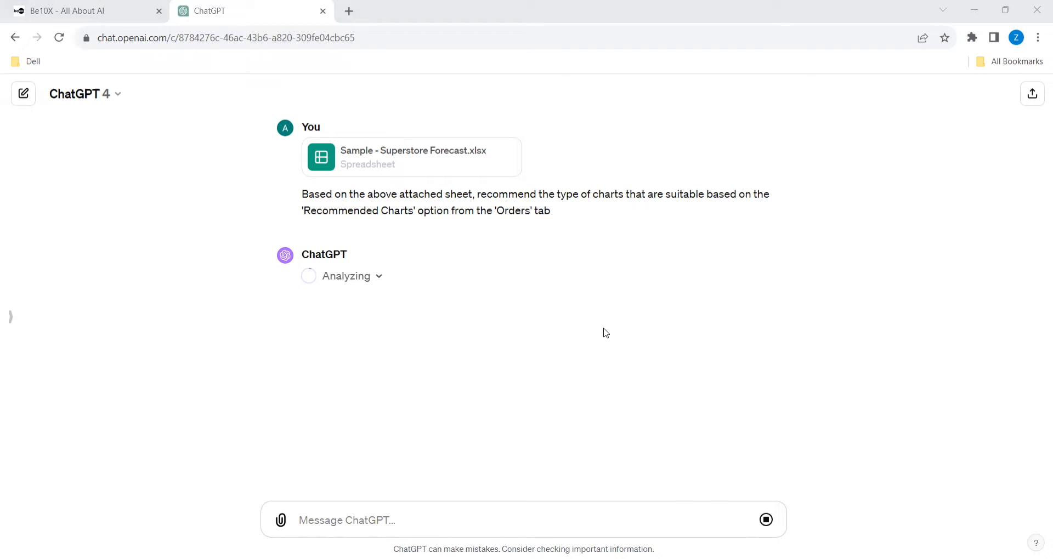
# Switch from ChatGPT to the Be10X homepage tab.
pyautogui.hotkey('ctrl', 'shift', 'Tab')
# Open the be10x MS Office using ChatGPT & AI Tools workshop page and browse its topics.
pyautogui.click(175, 36)
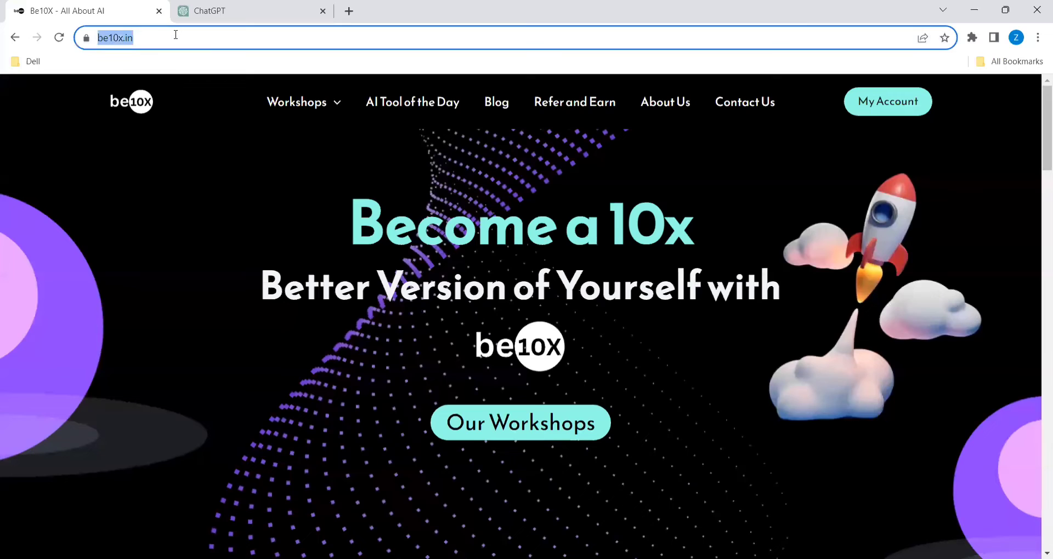
pyautogui.click(175, 35)
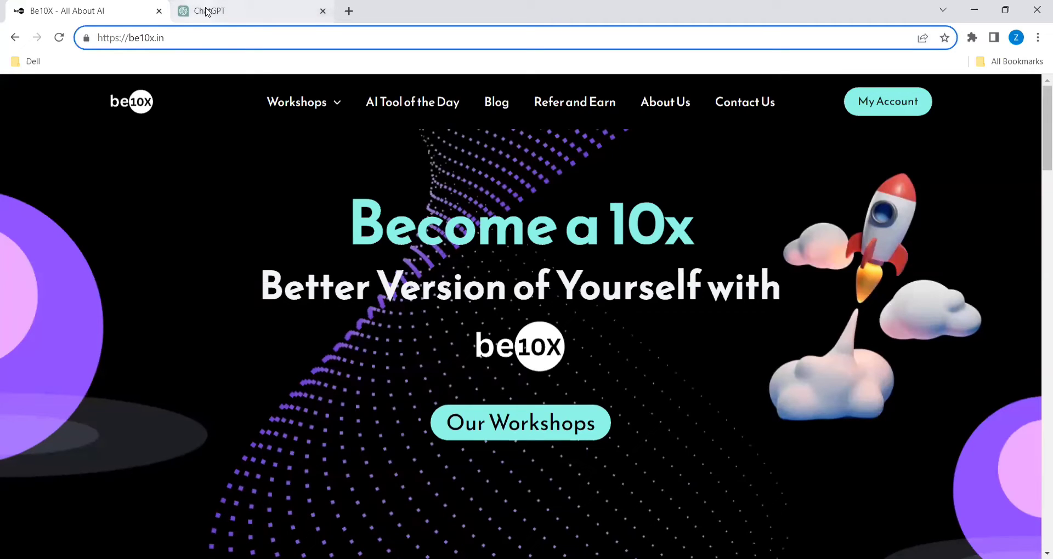
pyautogui.click(505, 430)
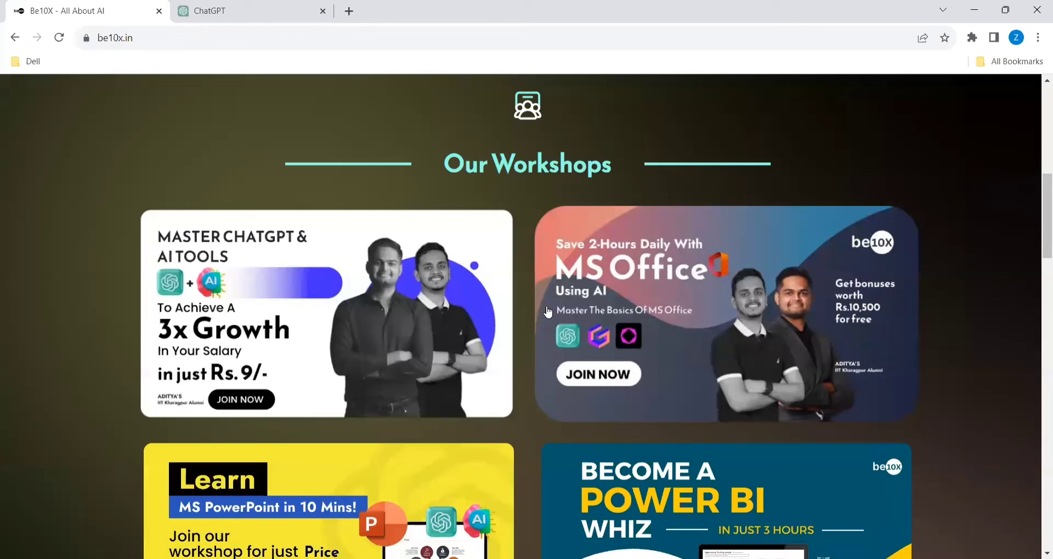
pyautogui.click(609, 381)
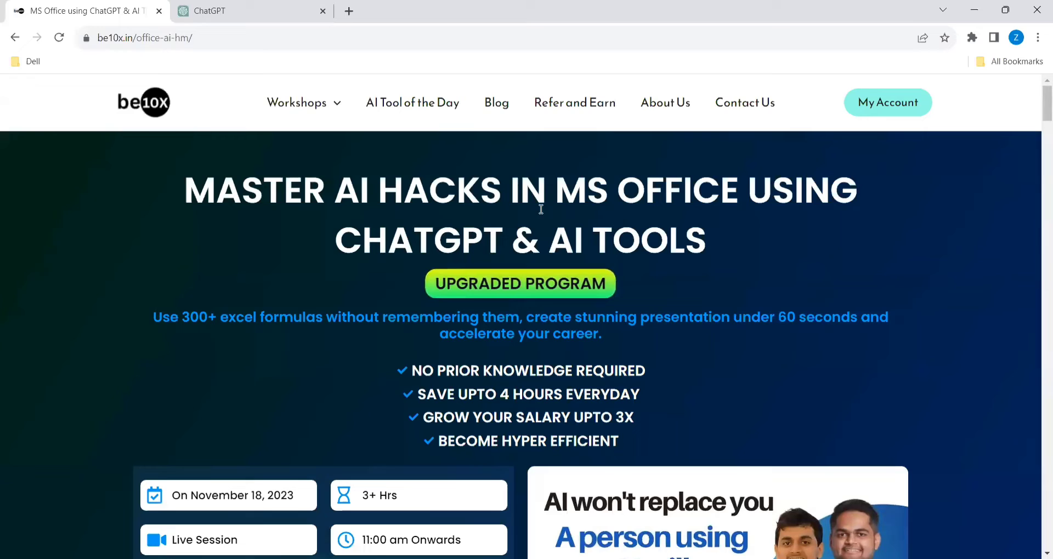
pyautogui.scroll(-2, 576, 336)
pyautogui.scroll(-2, 577, 336)
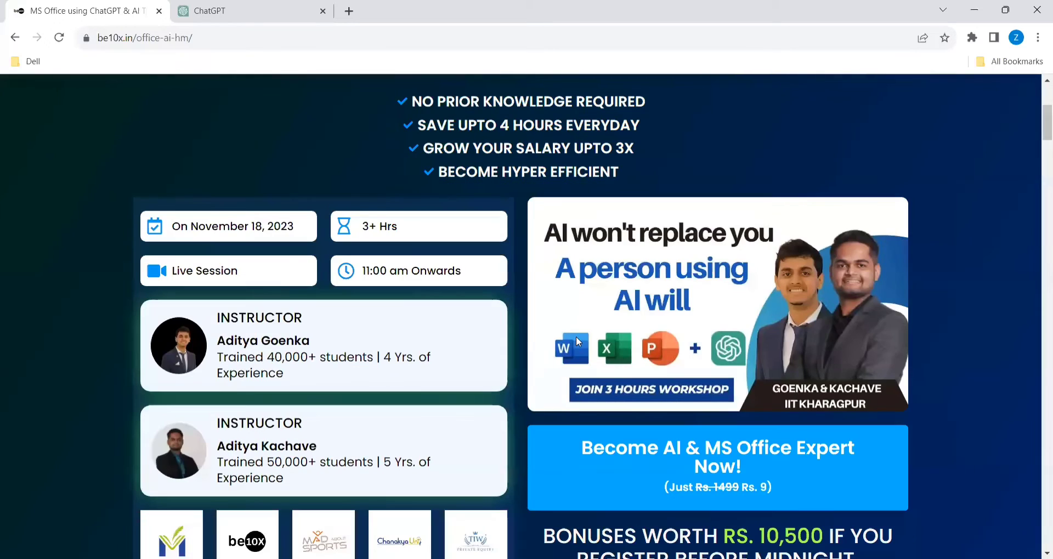
pyautogui.scroll(-8, 331, 309)
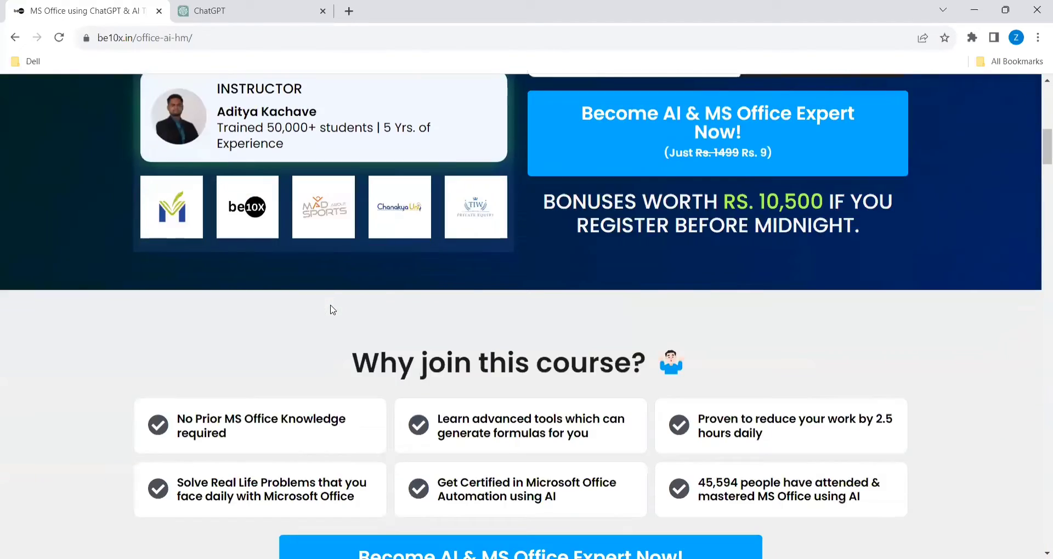
pyautogui.scroll(-12, 451, 240)
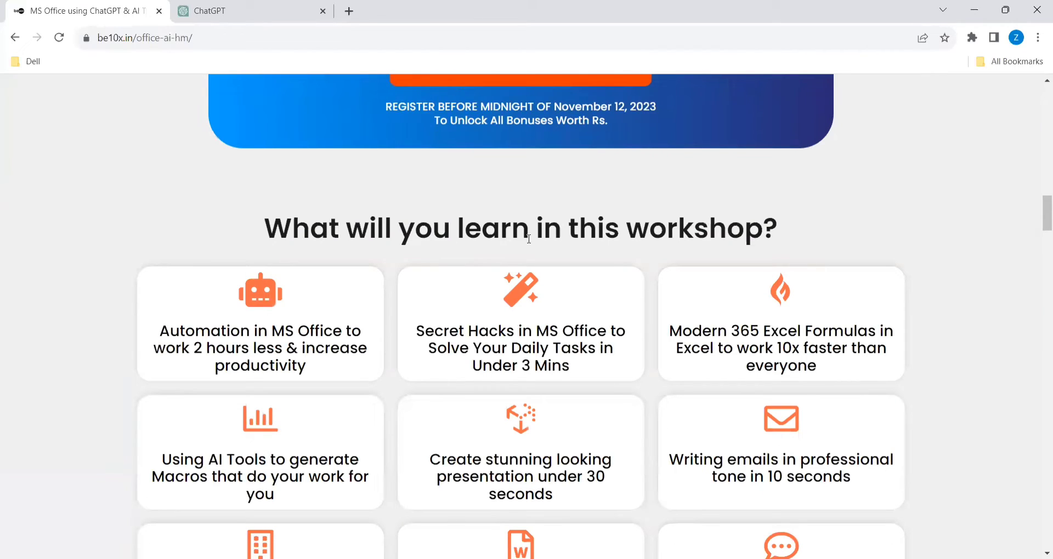
# Read ChatGPT's suggestions of Line, Bar, Pie, Scatter, Histogram and Area charts.
pyautogui.click(201, 11)
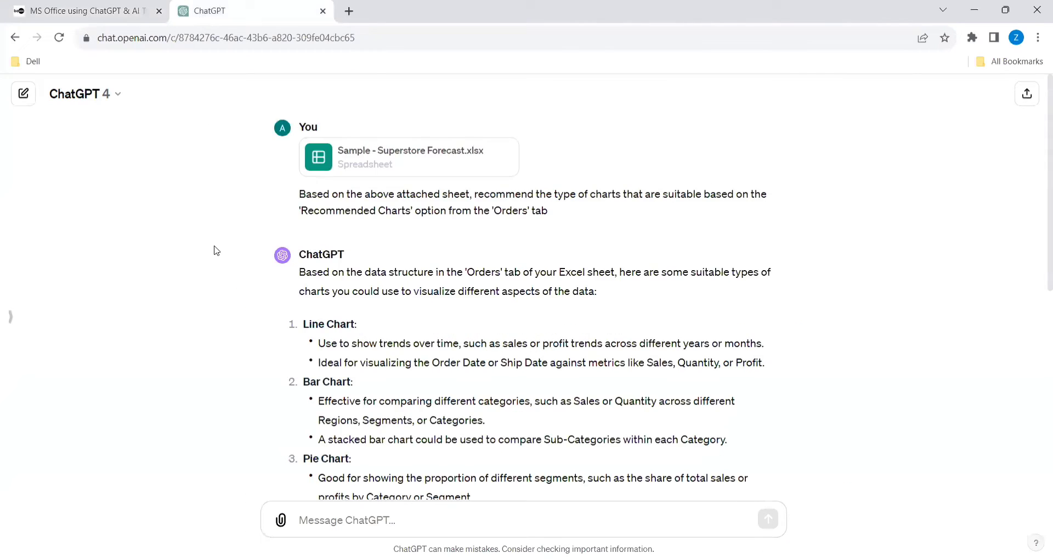
pyautogui.scroll(-8, 345, 298)
pyautogui.scroll(8, 386, 351)
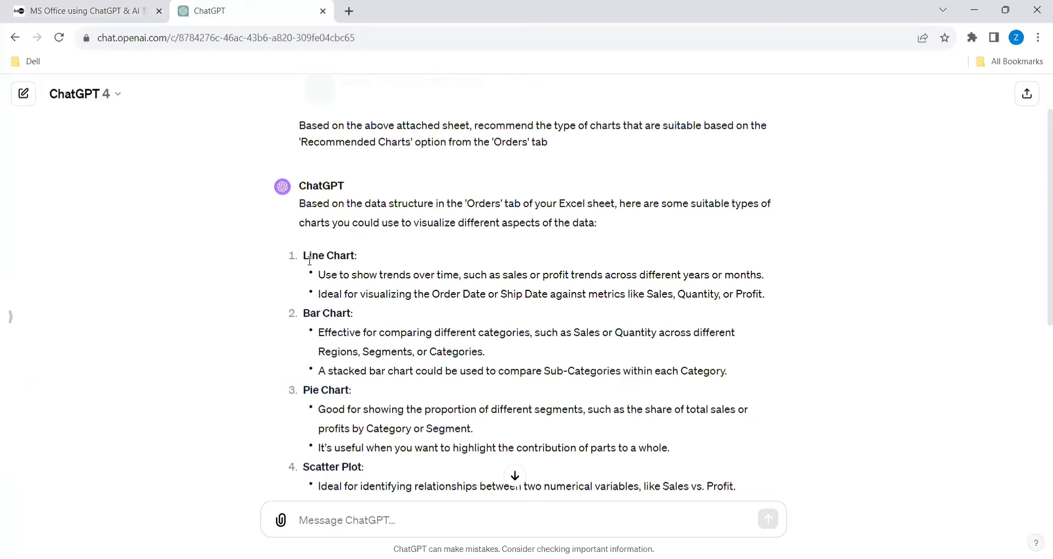
pyautogui.moveTo(302, 256); pyautogui.dragTo(334, 256)
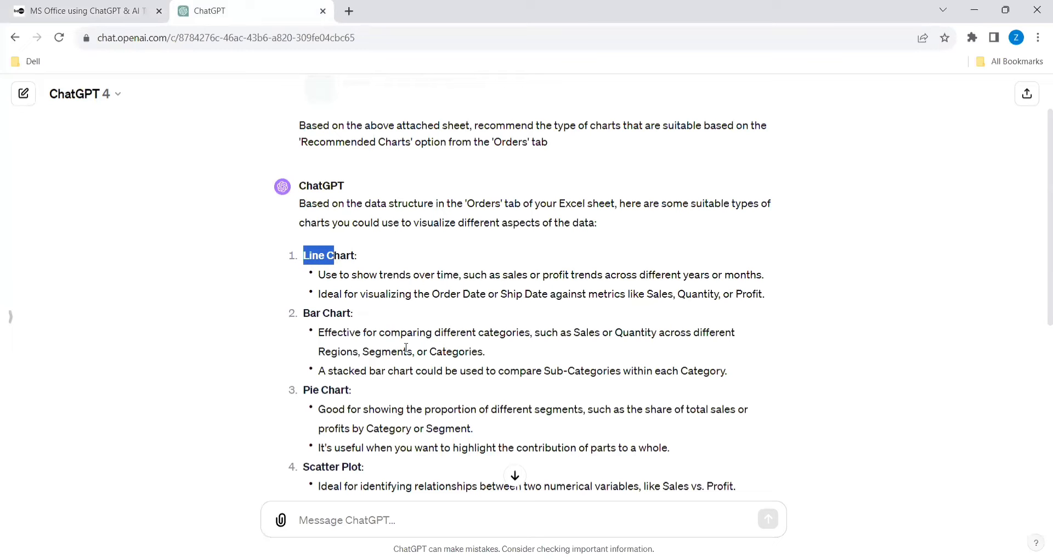
pyautogui.scroll(-2, 431, 362)
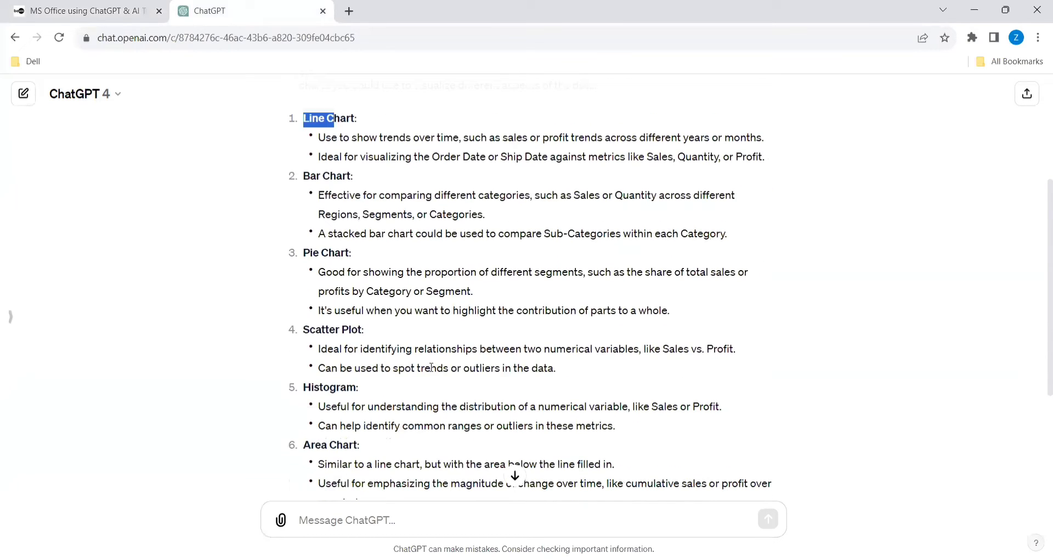
pyautogui.scroll(-2, 430, 344)
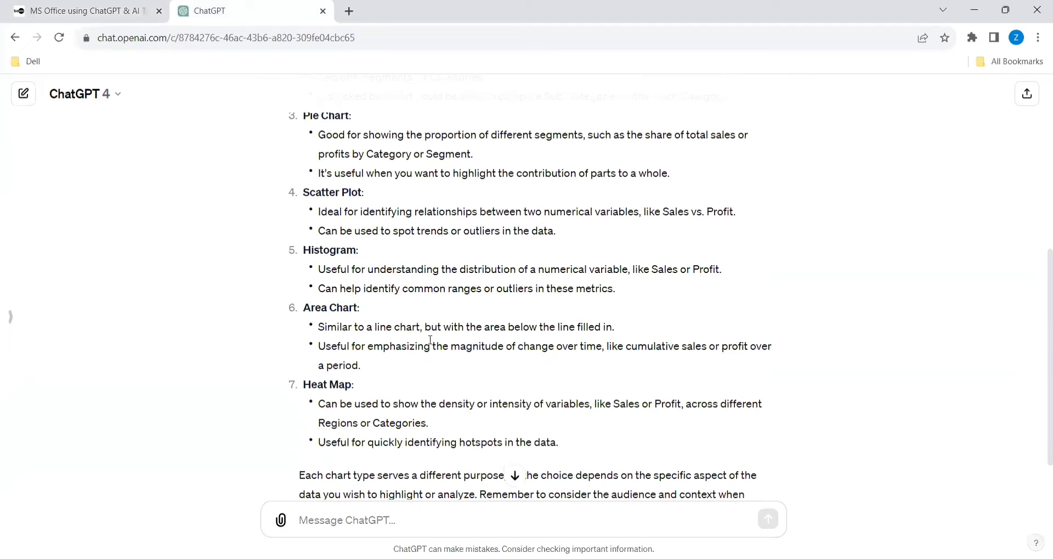
pyautogui.scroll(5, 431, 340)
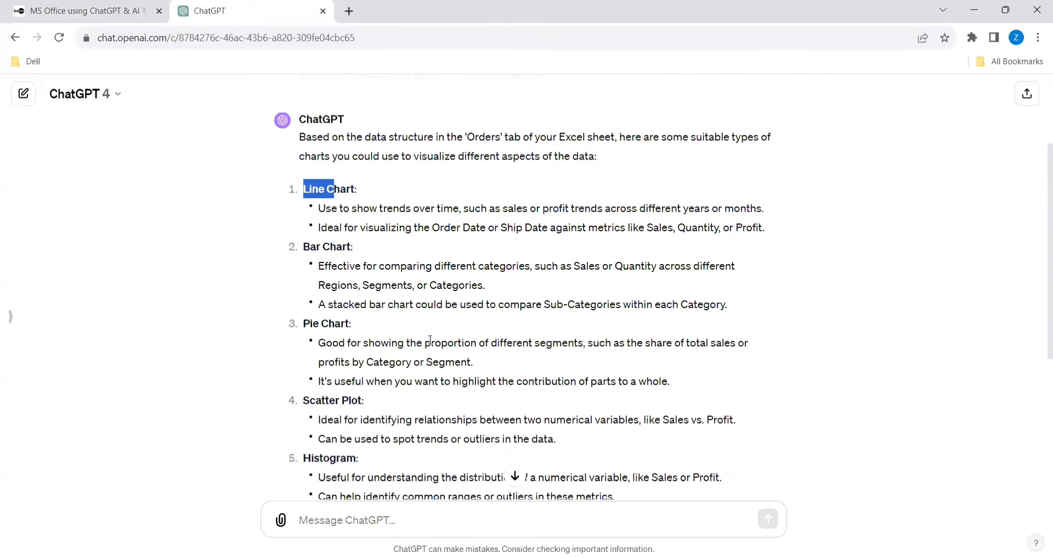
pyautogui.scroll(-3, 425, 348)
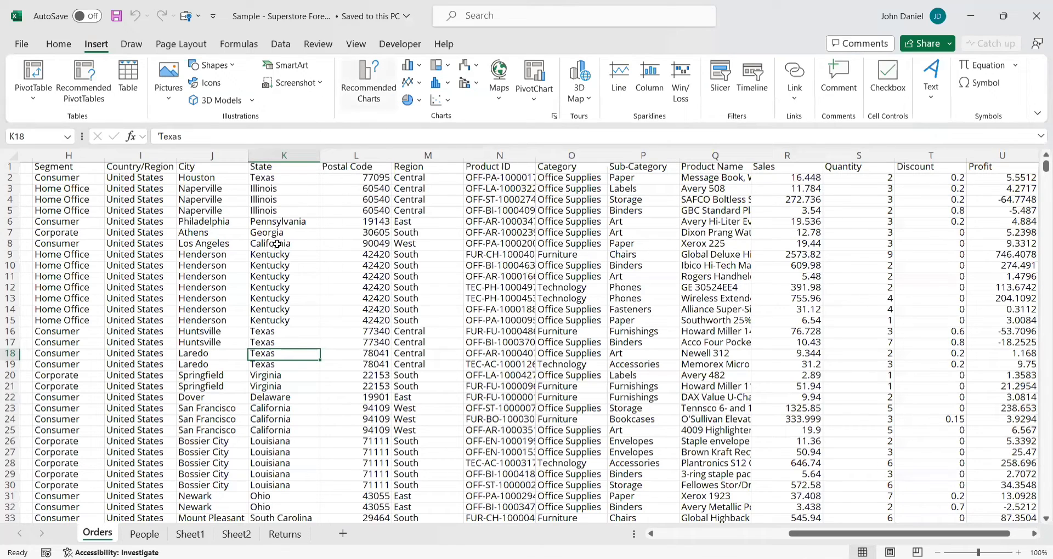
# Select the Sales and Order Date columns together and show the recommended charts.
pyautogui.click(263, 309)
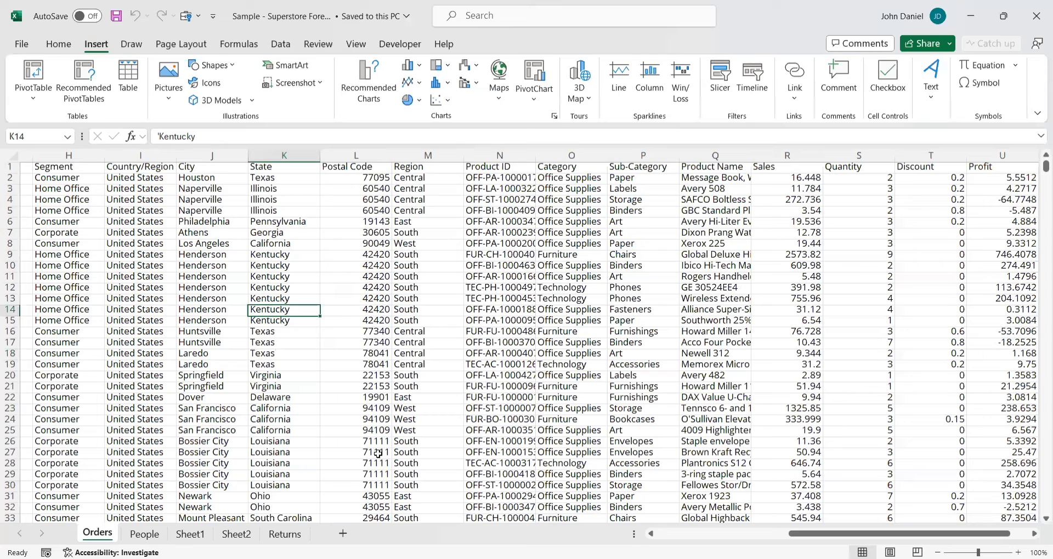
pyautogui.click(801, 159)
pyautogui.moveTo(847, 536); pyautogui.dragTo(655, 540)
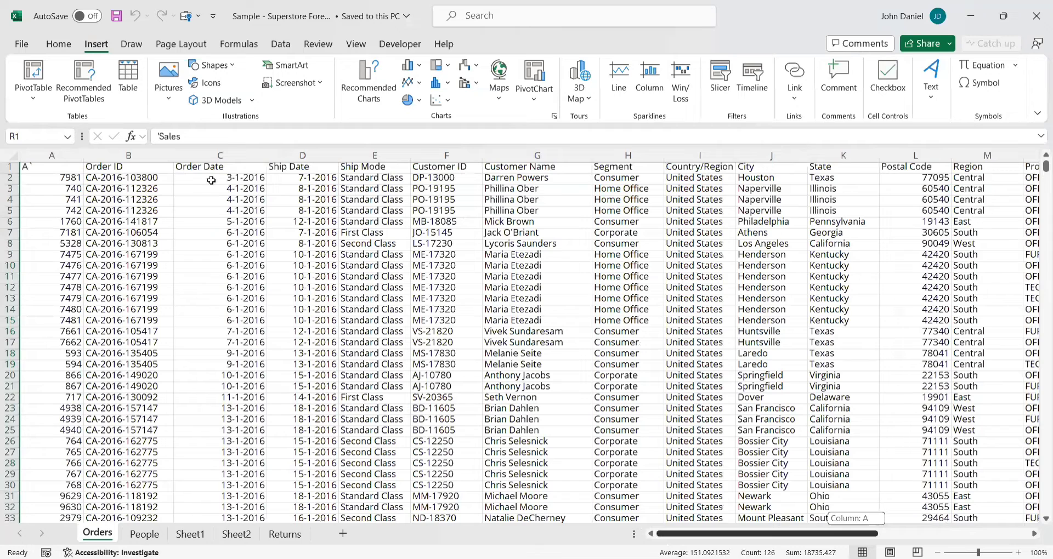
pyautogui.click(214, 156)
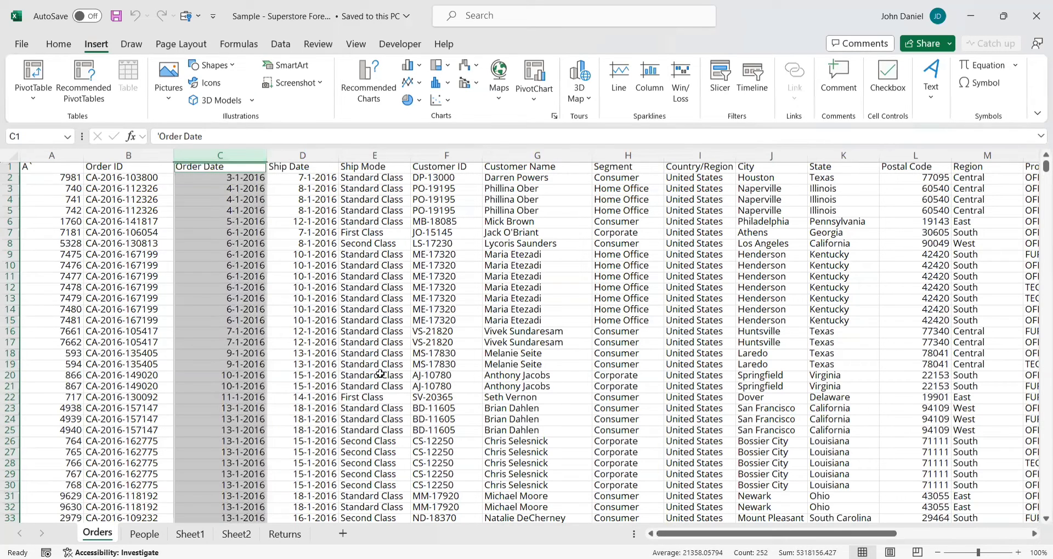
pyautogui.click(366, 88)
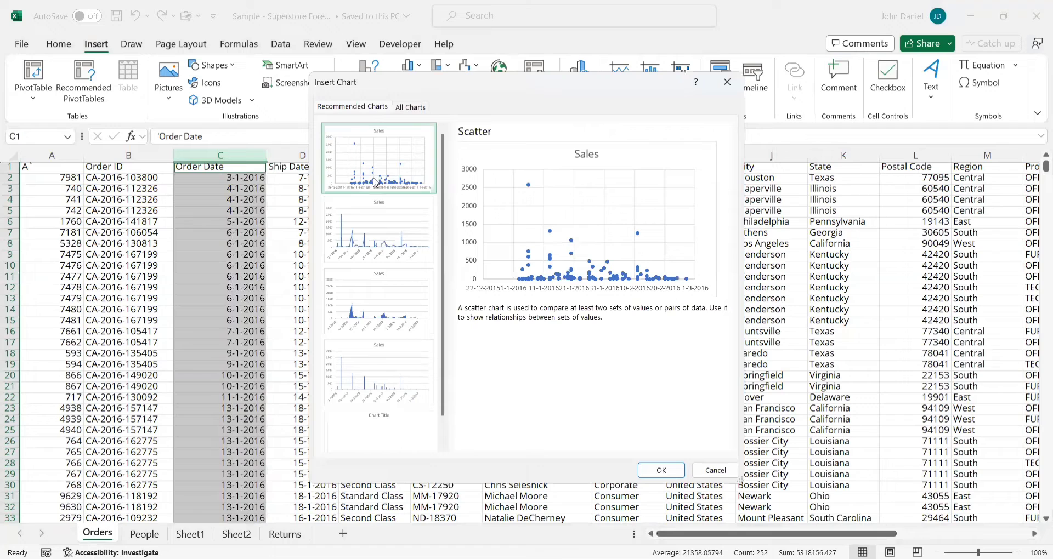
# Compare line, stacked area and clustered column previews, then insert the Sales line chart.
pyautogui.click(367, 235)
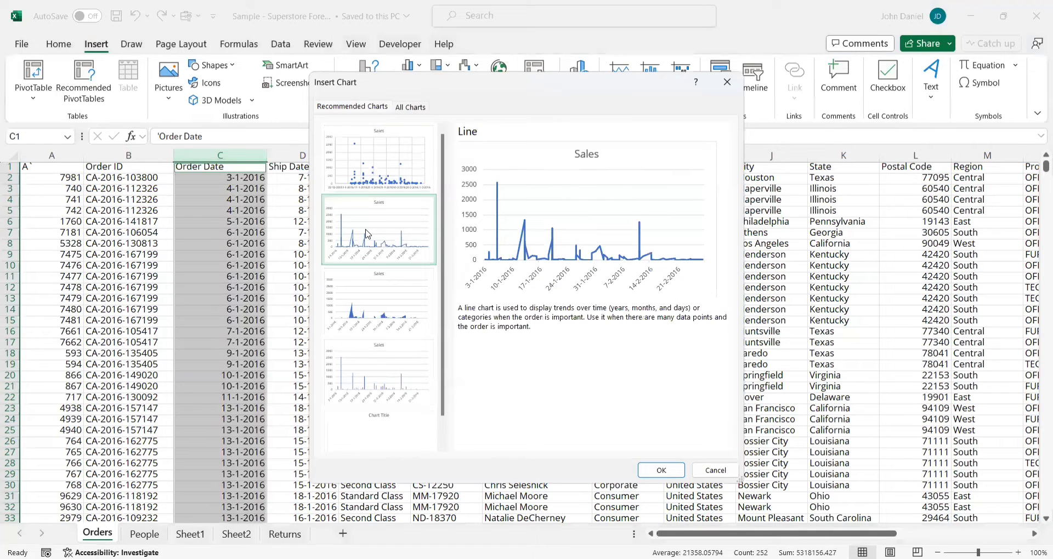
pyautogui.click(369, 297)
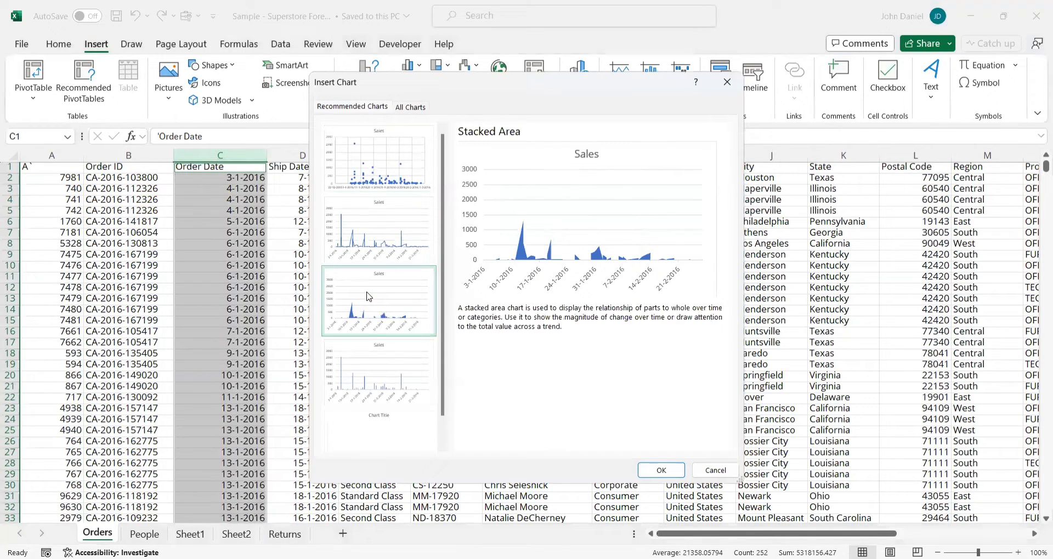
pyautogui.click(370, 365)
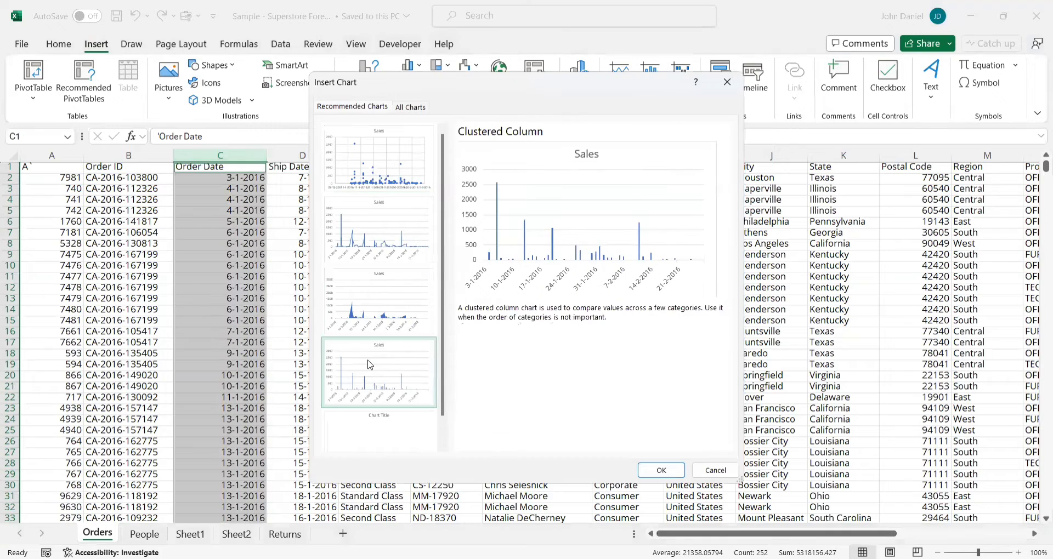
pyautogui.click(388, 238)
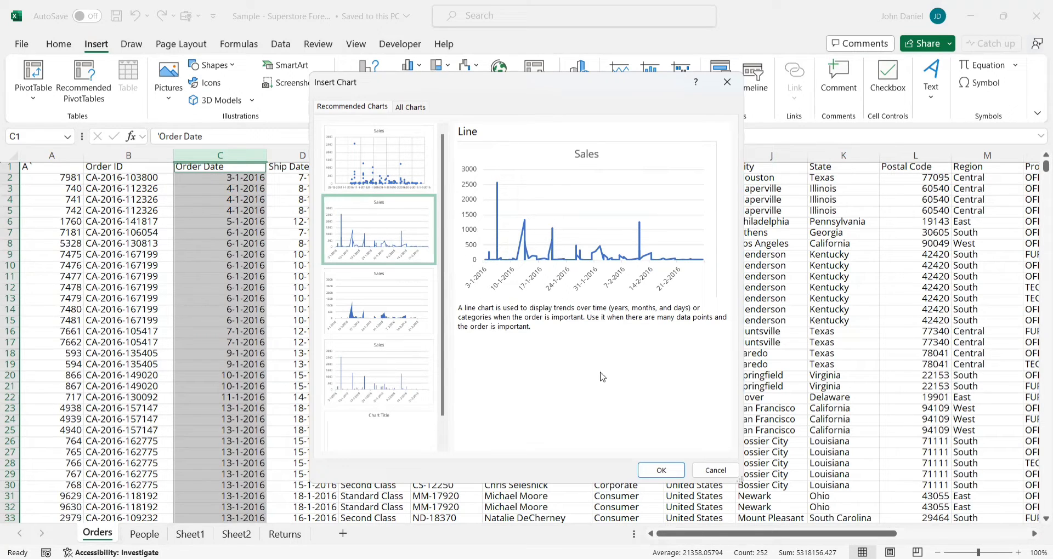
pyautogui.click(660, 471)
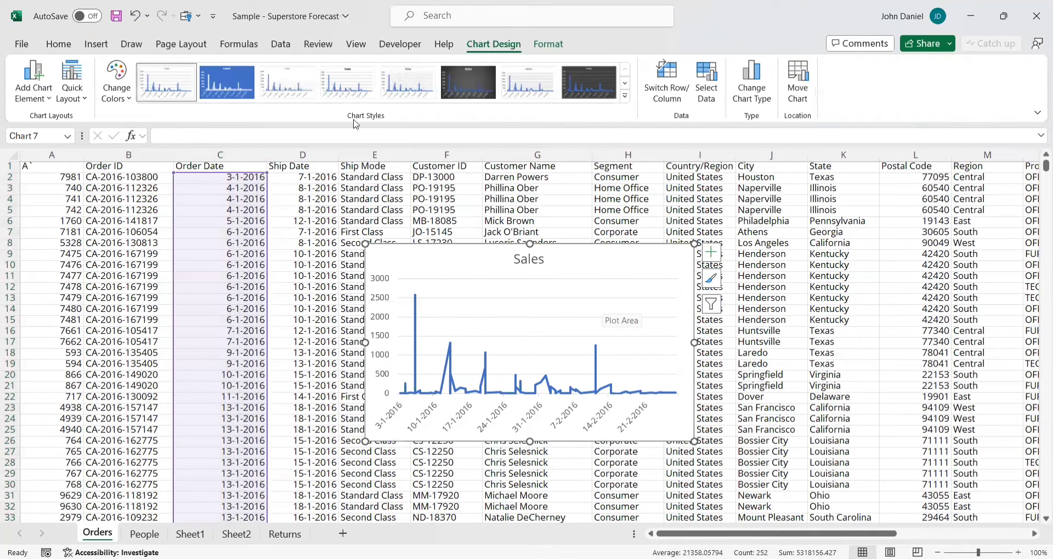
# Apply the bold-title chart style, then the style with a hatched plot area.
pyautogui.click(346, 93)
pyautogui.click(408, 88)
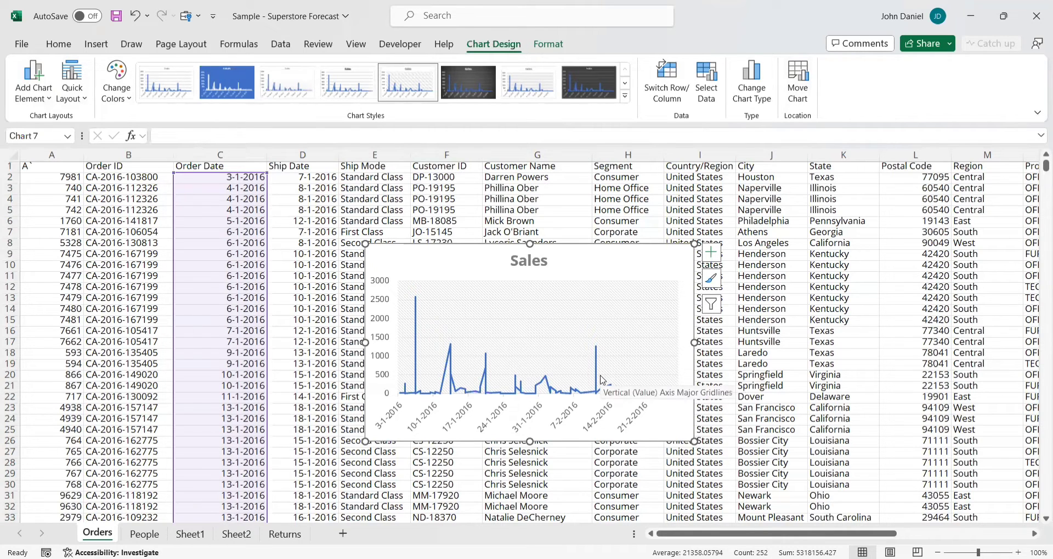
# Move the Sales line chart to a new chart sheet named Chart3.
pyautogui.click(799, 83)
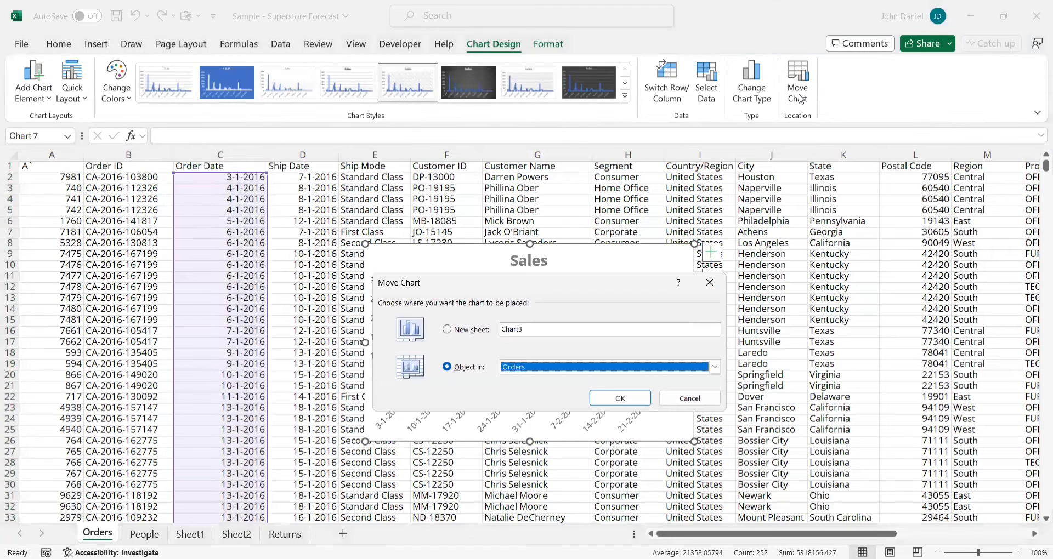
pyautogui.click(446, 330)
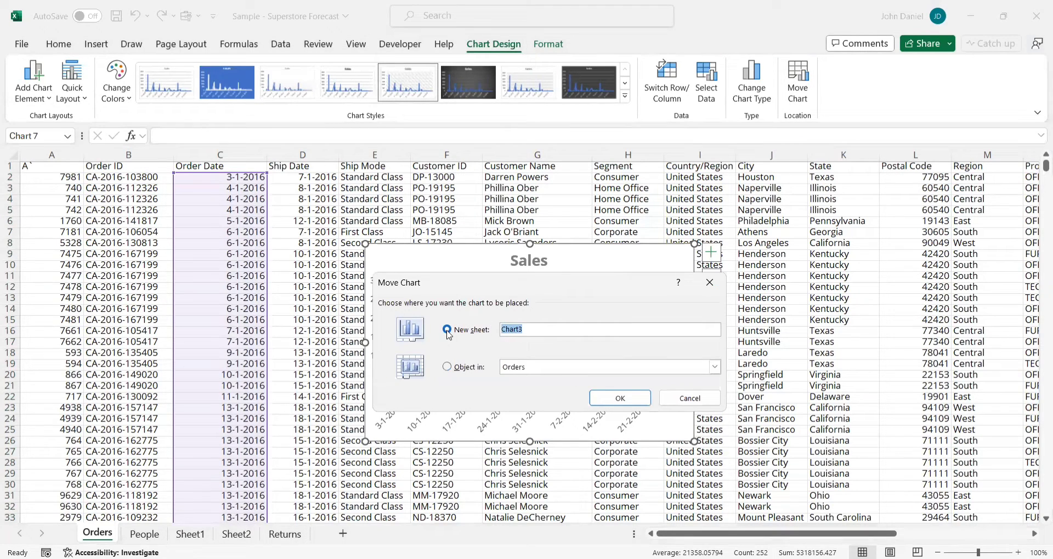
pyautogui.click(614, 403)
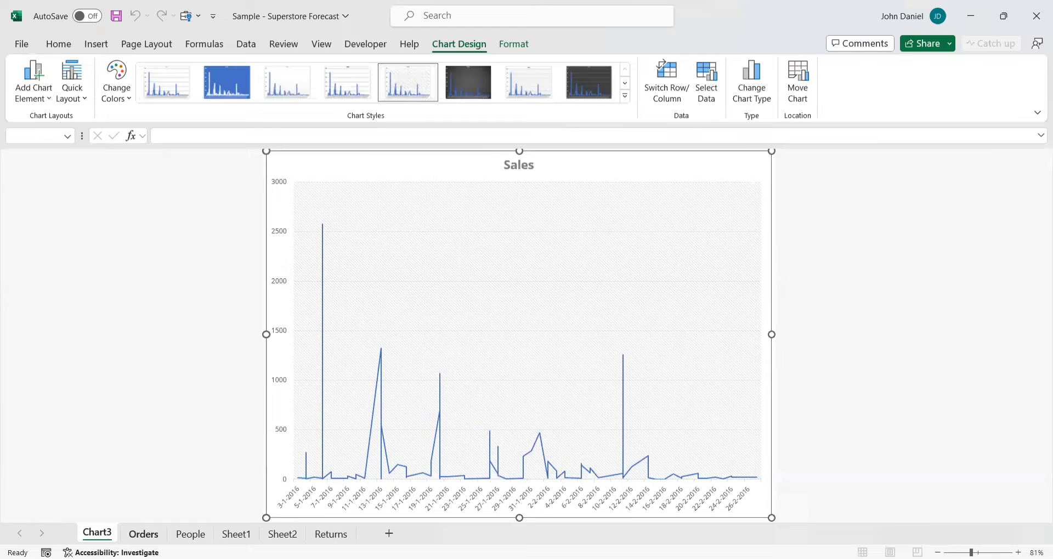
# Check the Orders sheet, return to Chart3 and bring up the Chart Elements list.
pyautogui.click(143, 534)
pyautogui.click(94, 534)
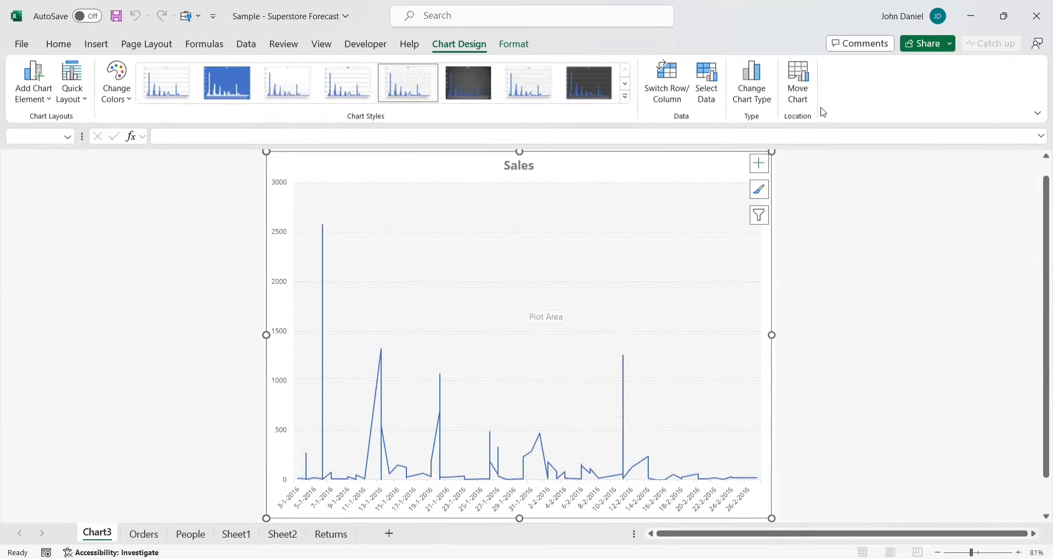
pyautogui.click(759, 164)
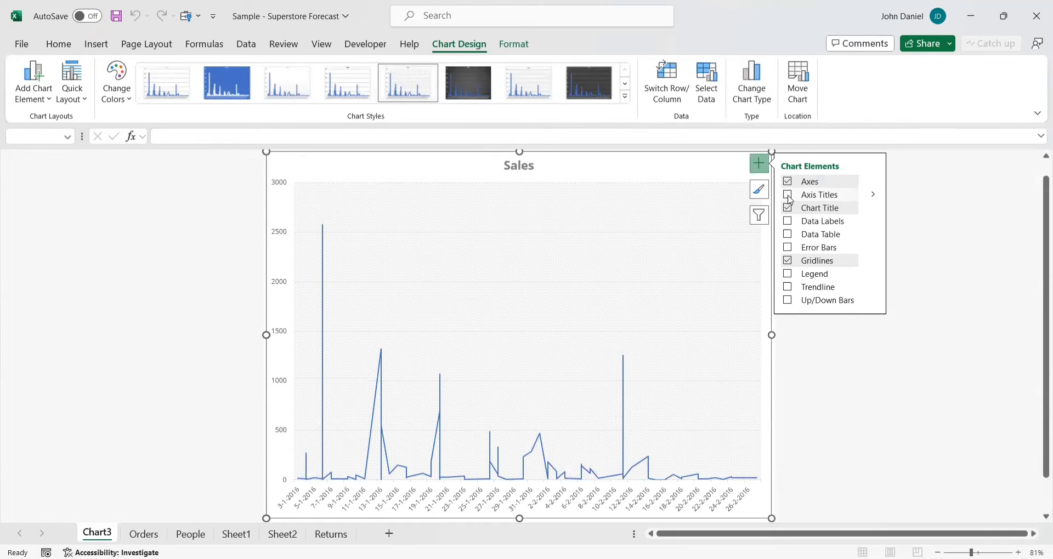
# Add and then remove data labels on the Sales chart, and switch to the Orders sheet.
pyautogui.click(794, 227)
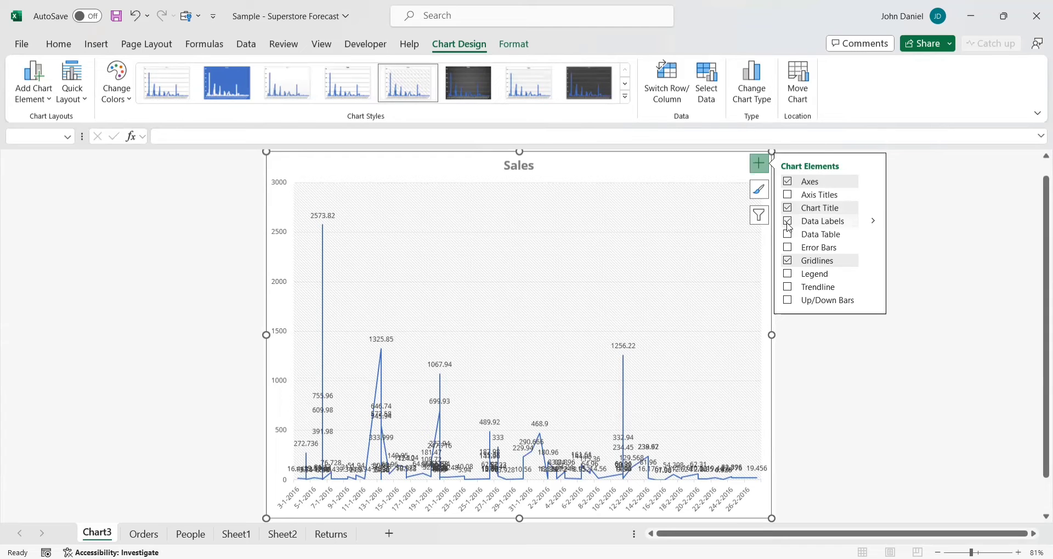
pyautogui.click(788, 227)
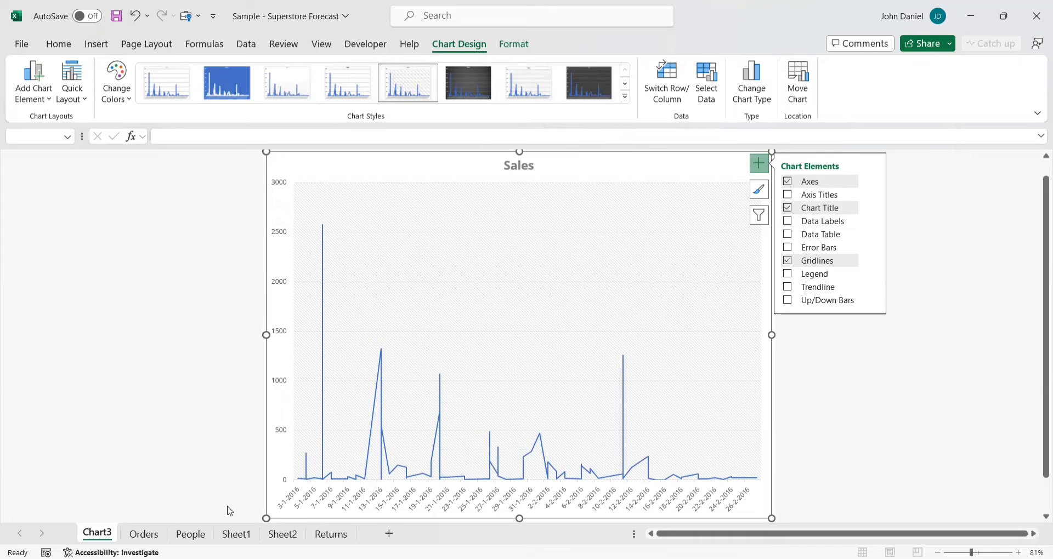
pyautogui.click(143, 534)
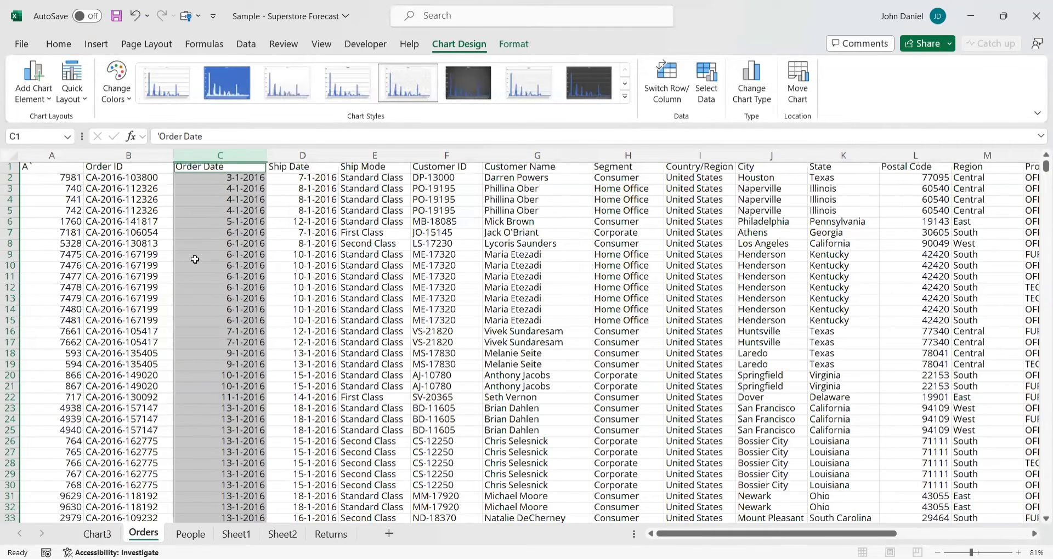
# Scroll through the Orders data down to row 126 and back, then return to Chart3.
pyautogui.scroll(-20, 195, 259)
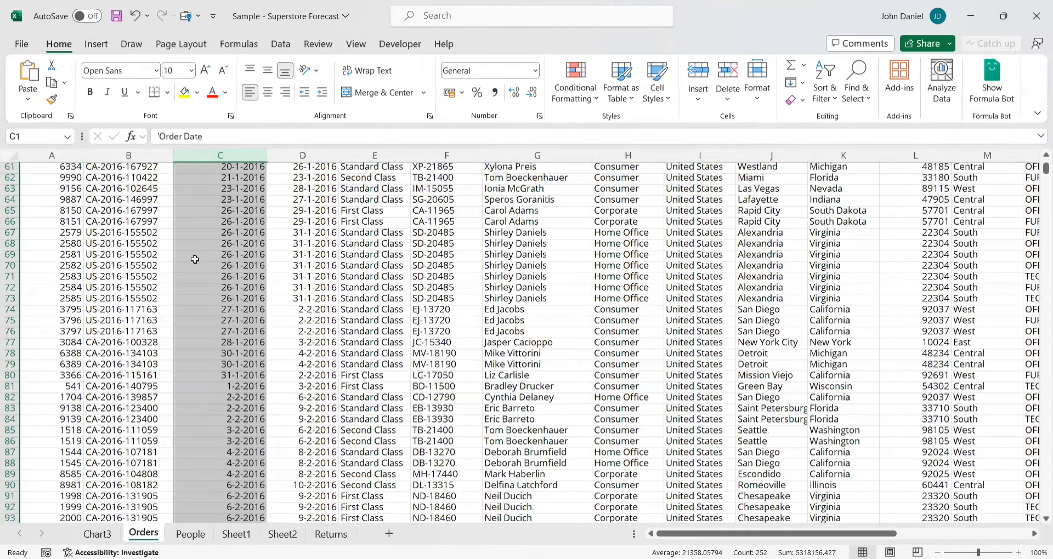
pyautogui.scroll(-14, 223, 261)
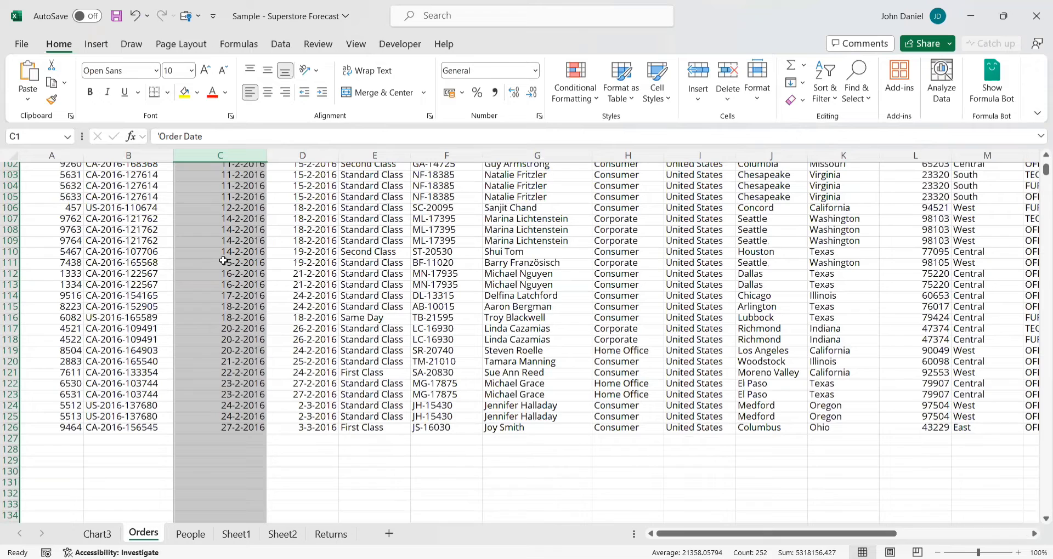
pyautogui.scroll(4, 291, 293)
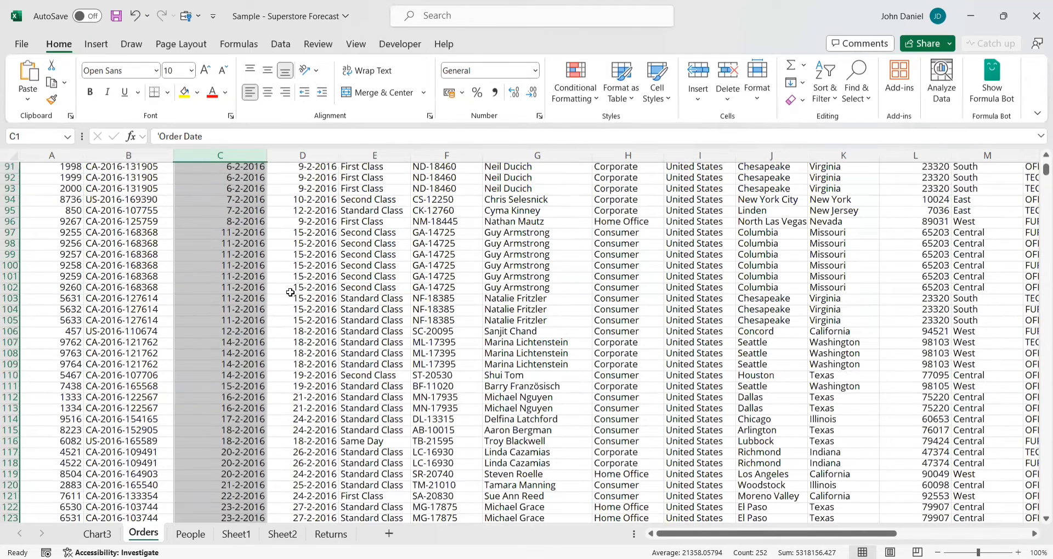
pyautogui.scroll(5, 291, 293)
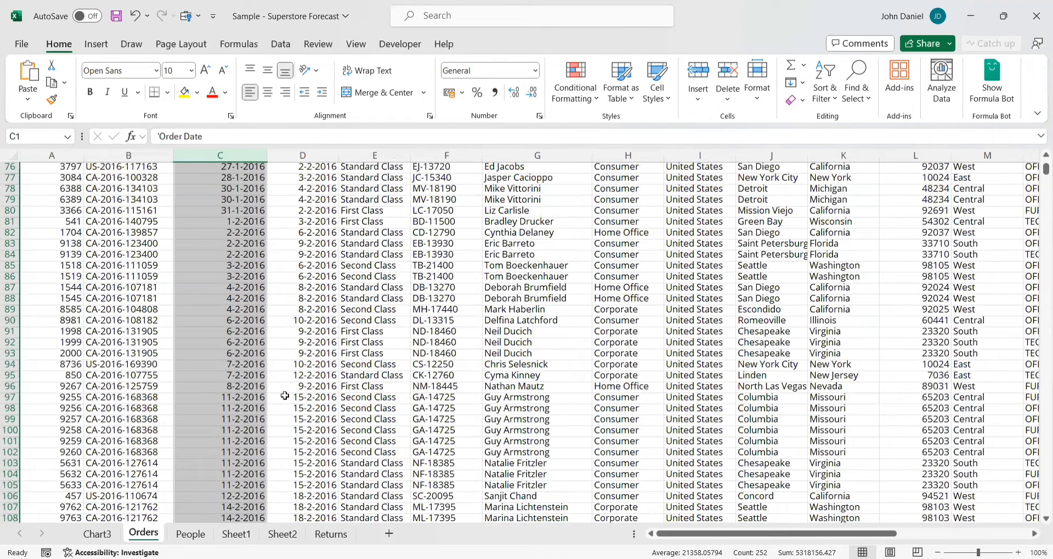
pyautogui.click(115, 532)
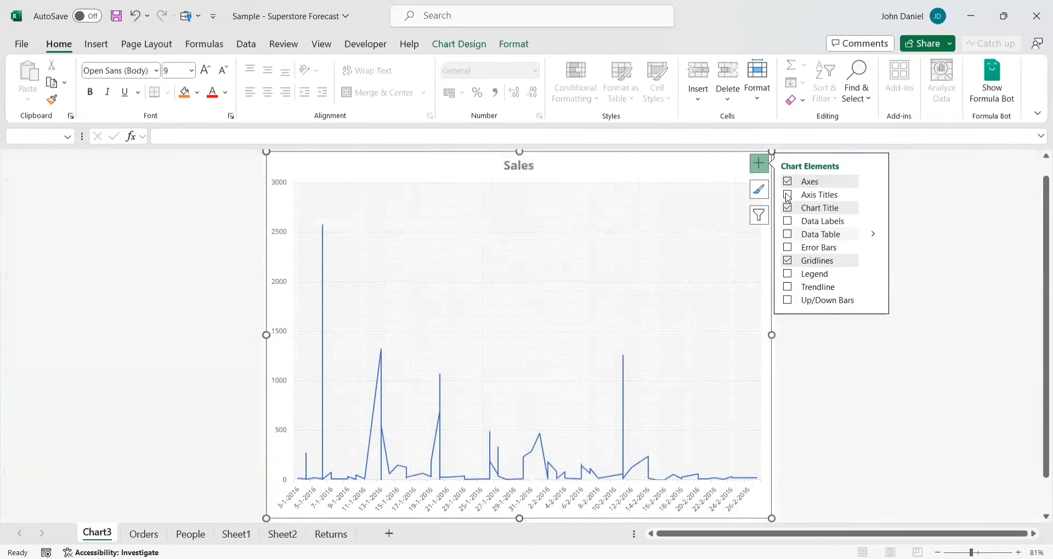
# Try axis titles, data labels and error bars on the Sales chart, removing each again.
pyautogui.click(788, 196)
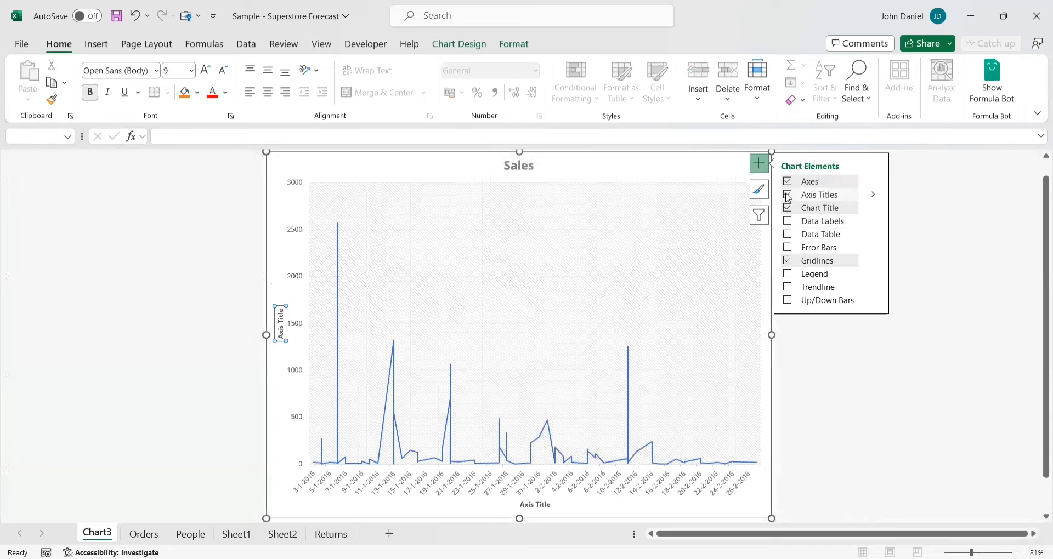
pyautogui.click(788, 195)
pyautogui.click(787, 221)
pyautogui.click(790, 223)
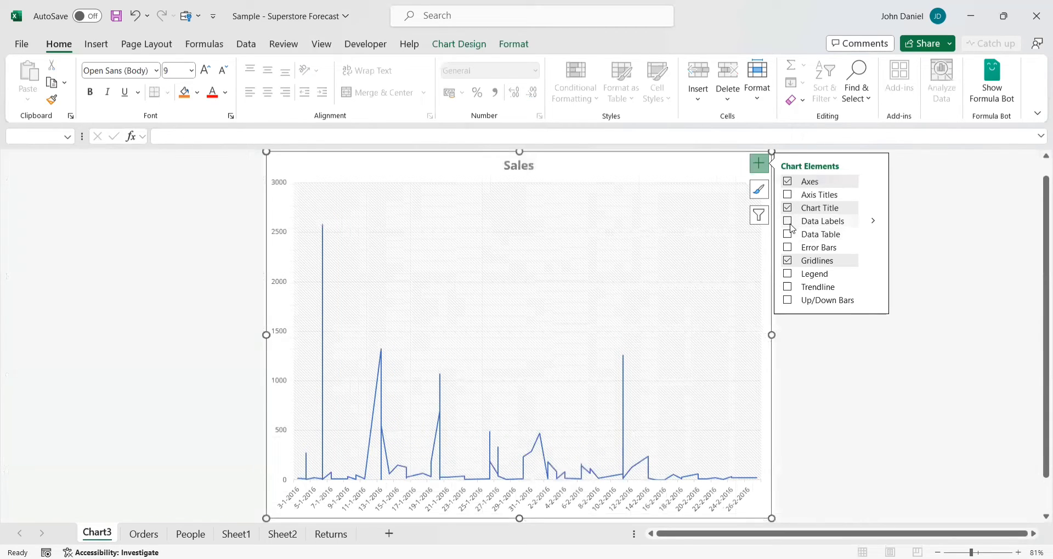
pyautogui.click(790, 249)
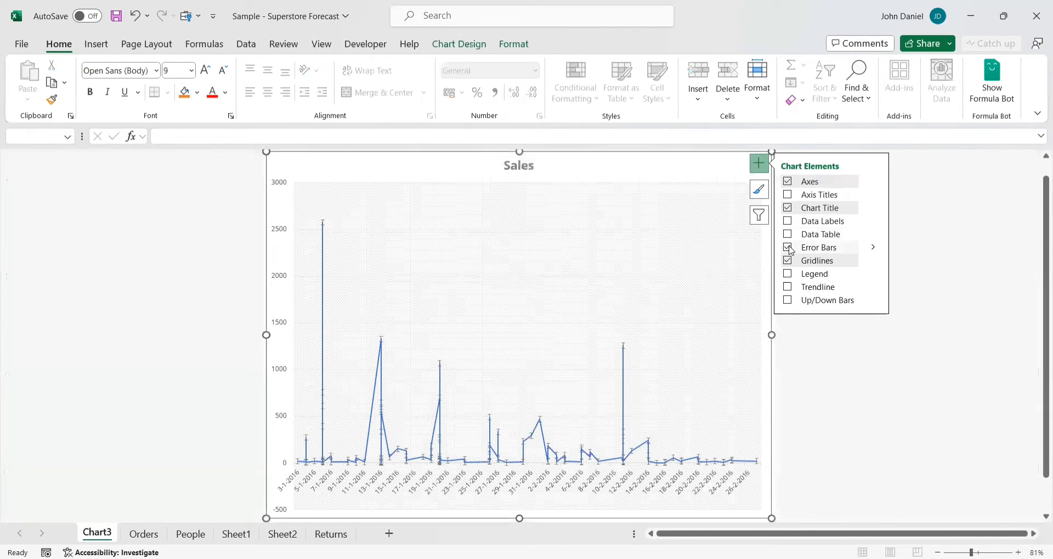
pyautogui.click(790, 249)
# Add a linear trendline to the Sales line and switch to the Orders sheet.
pyautogui.click(788, 288)
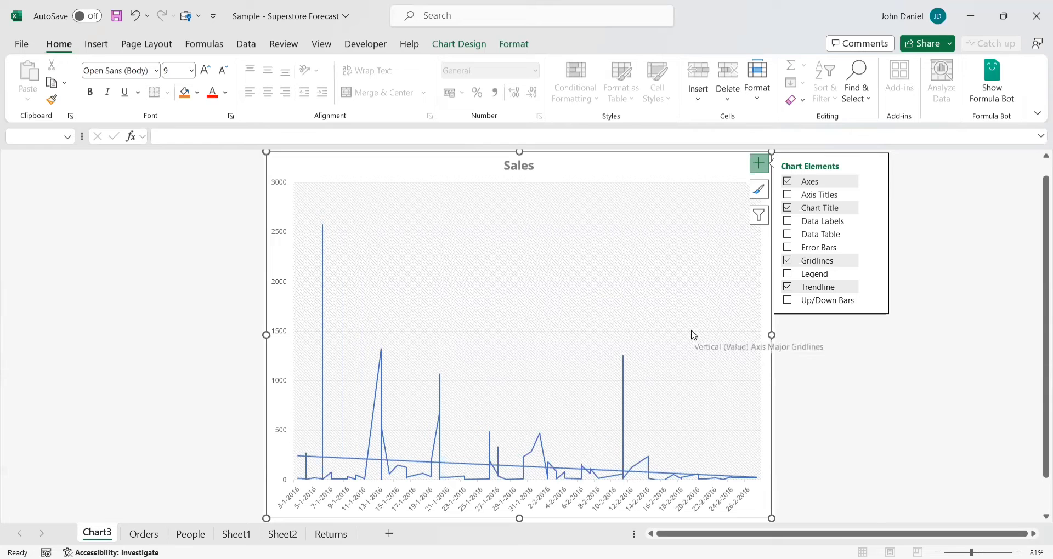
pyautogui.click(164, 530)
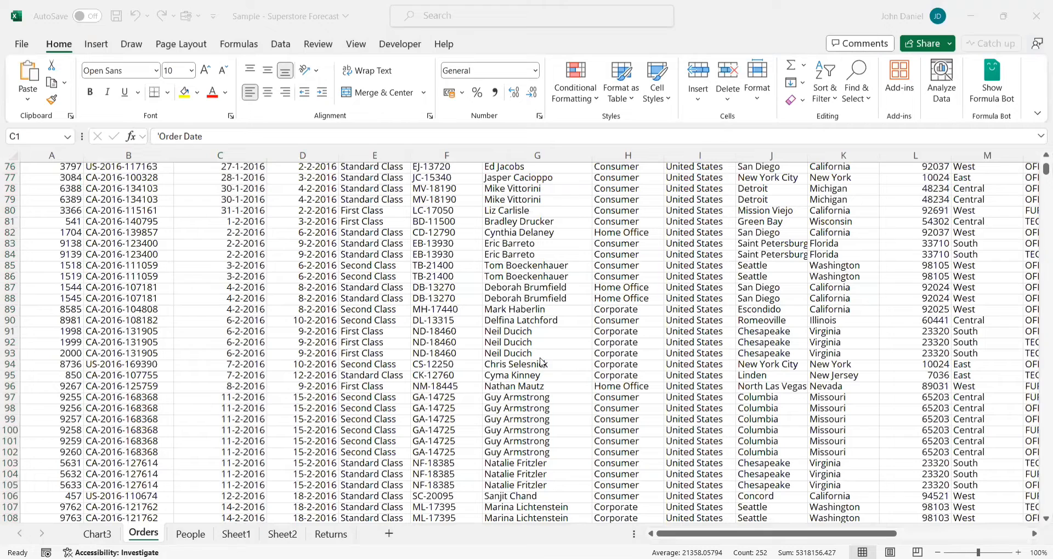
# Select the Sub-Category column together with the Profit column in column U.
pyautogui.click(416, 353)
pyautogui.scroll(20, 327, 327)
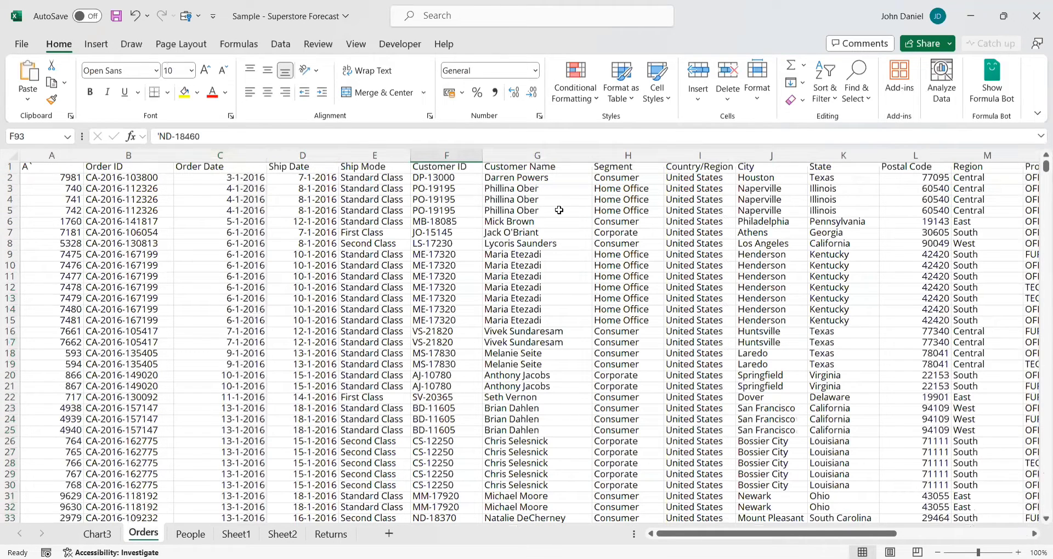
pyautogui.moveTo(809, 534); pyautogui.dragTo(868, 534)
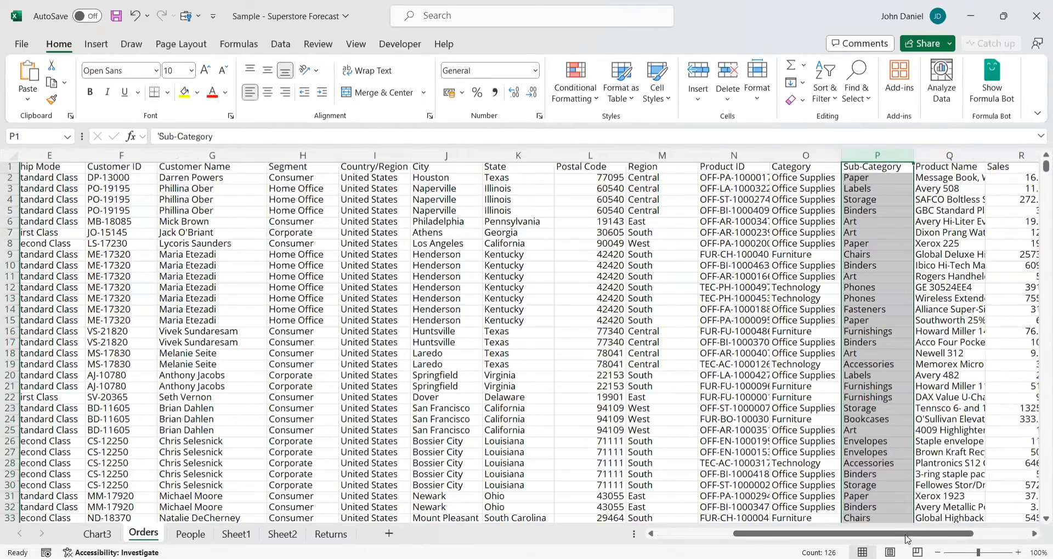
pyautogui.moveTo(939, 535); pyautogui.dragTo(956, 534)
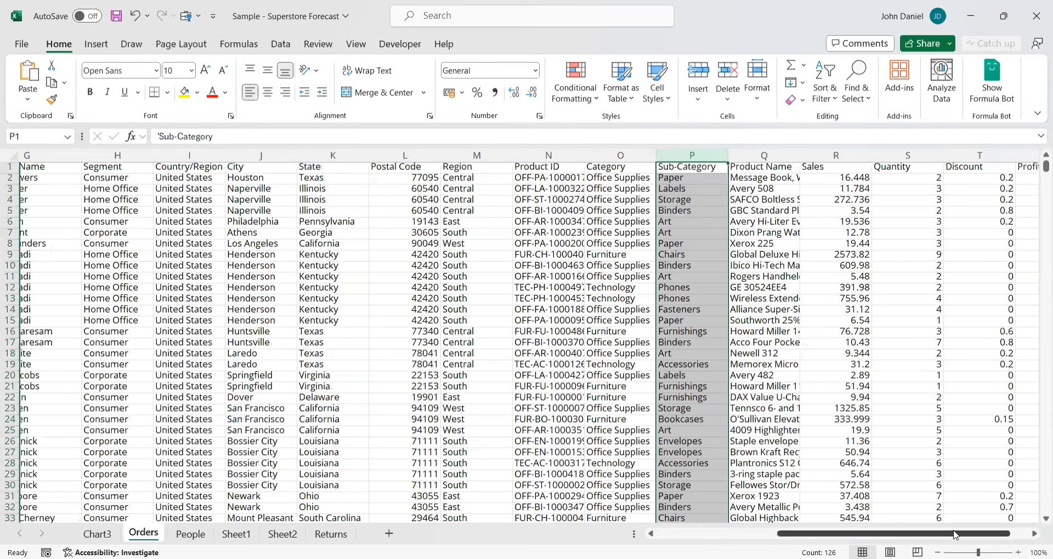
pyautogui.hscroll(1, 967, 159)
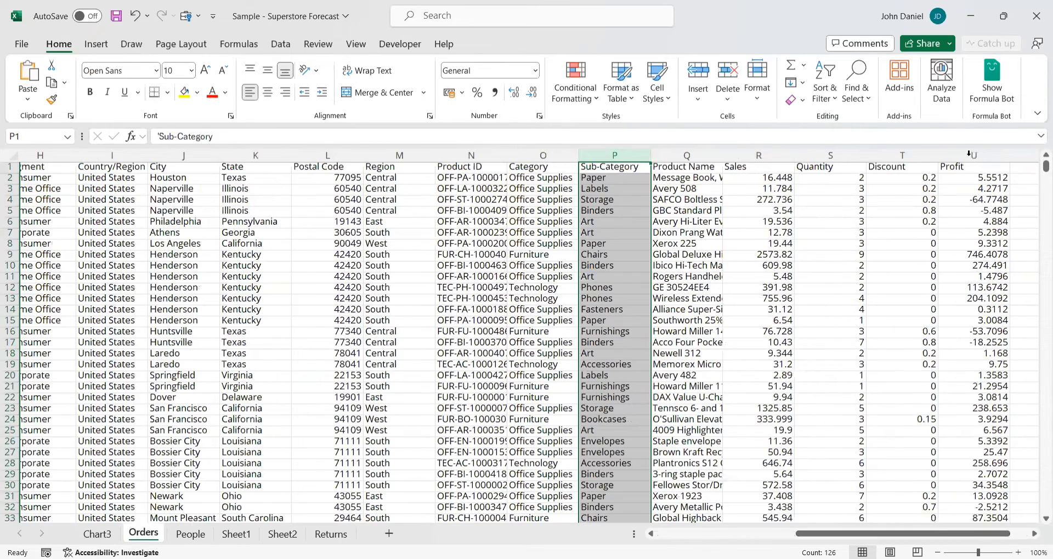
pyautogui.keyDown('ctrl'); pyautogui.click(967, 155); pyautogui.keyUp('ctrl')
pyautogui.click(96, 44)
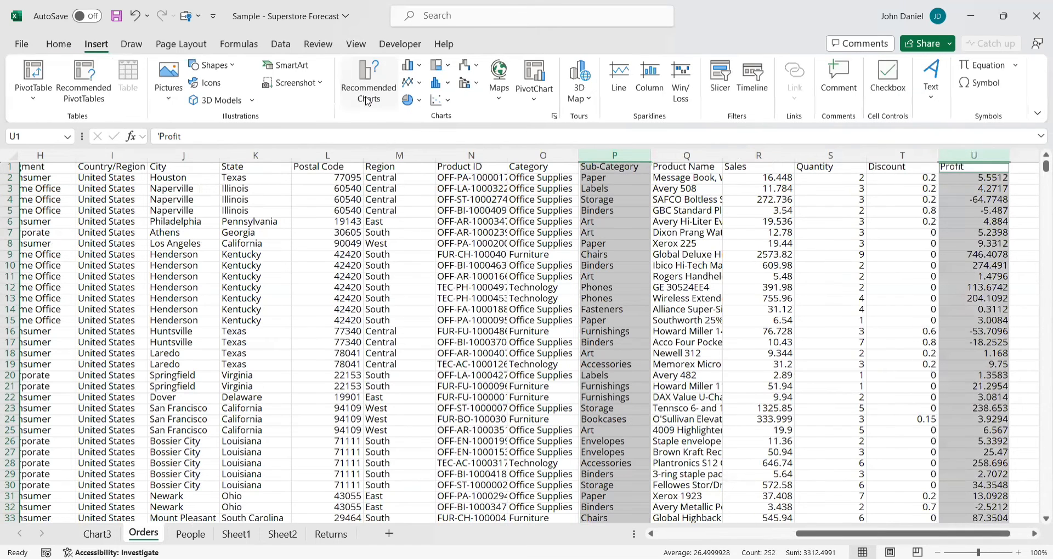
pyautogui.click(367, 101)
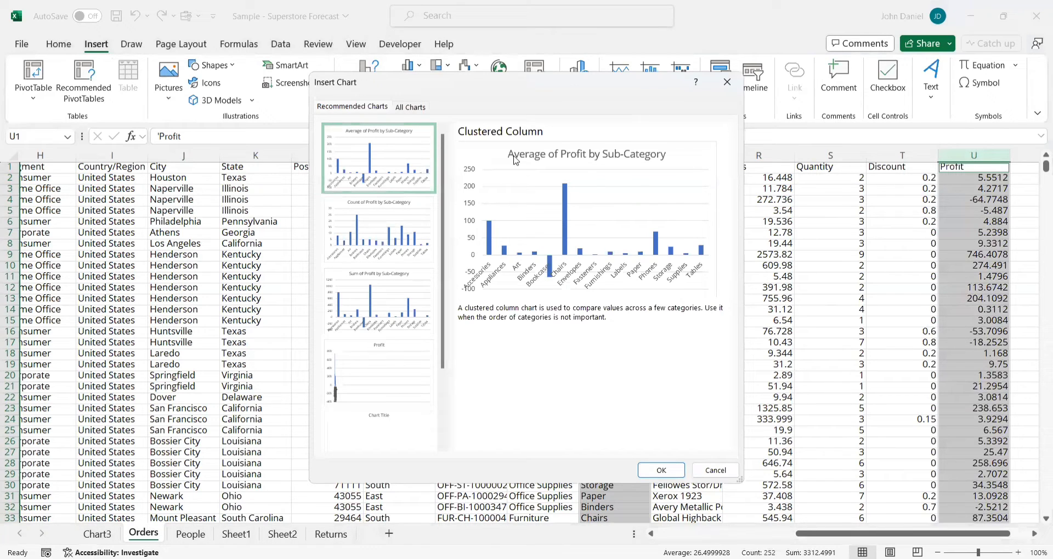
pyautogui.click(374, 223)
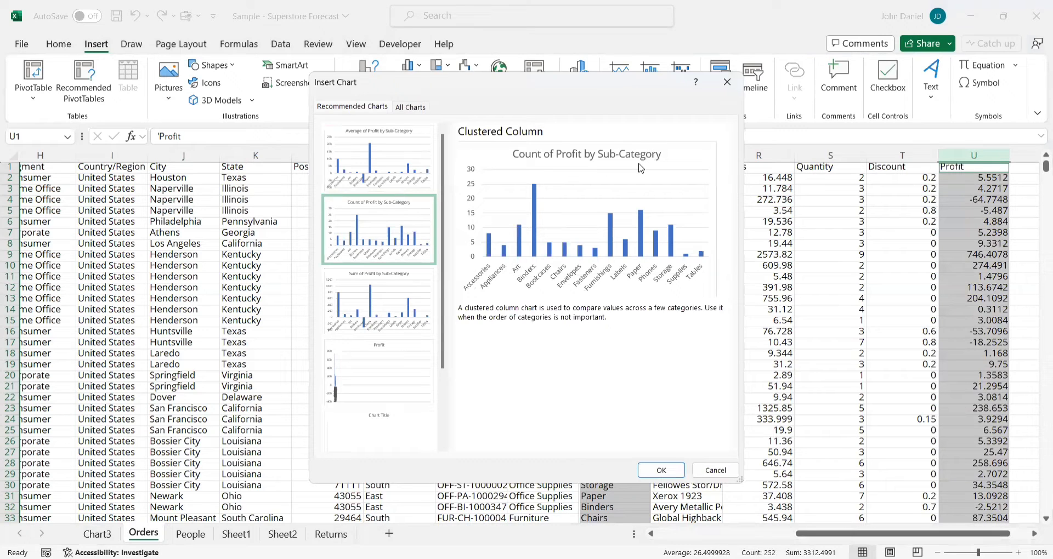
pyautogui.click(378, 305)
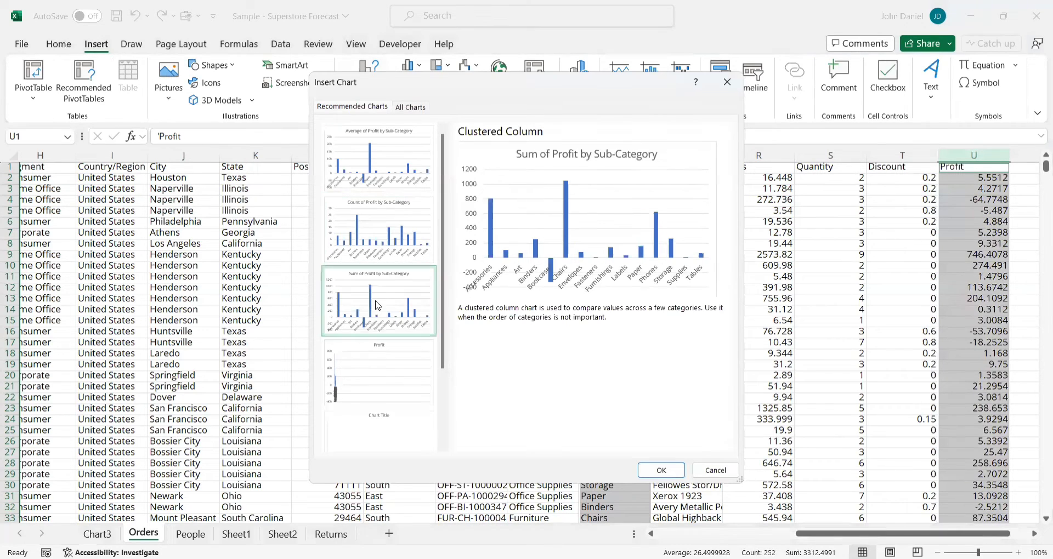
pyautogui.click(409, 360)
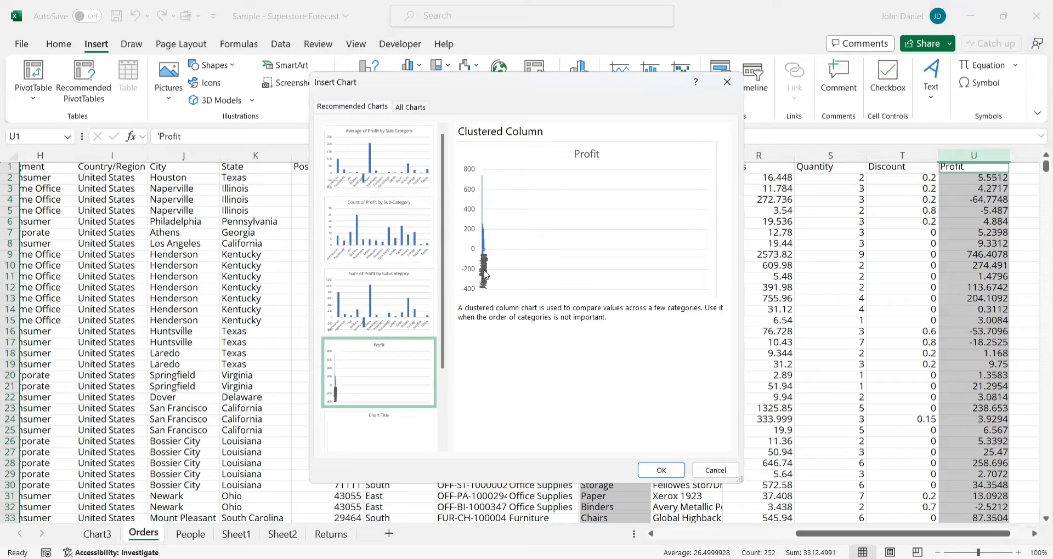
pyautogui.click(360, 170)
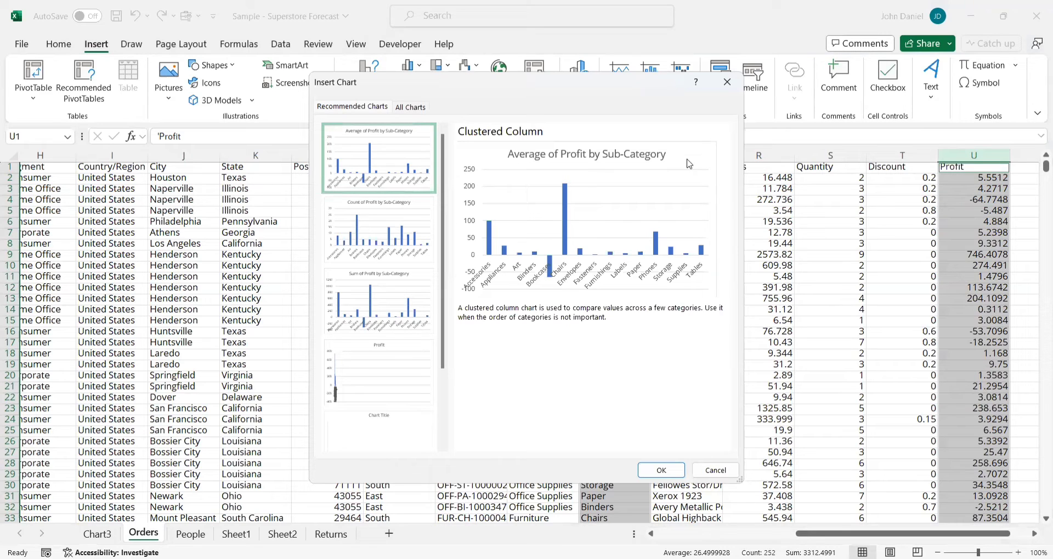
pyautogui.click(371, 220)
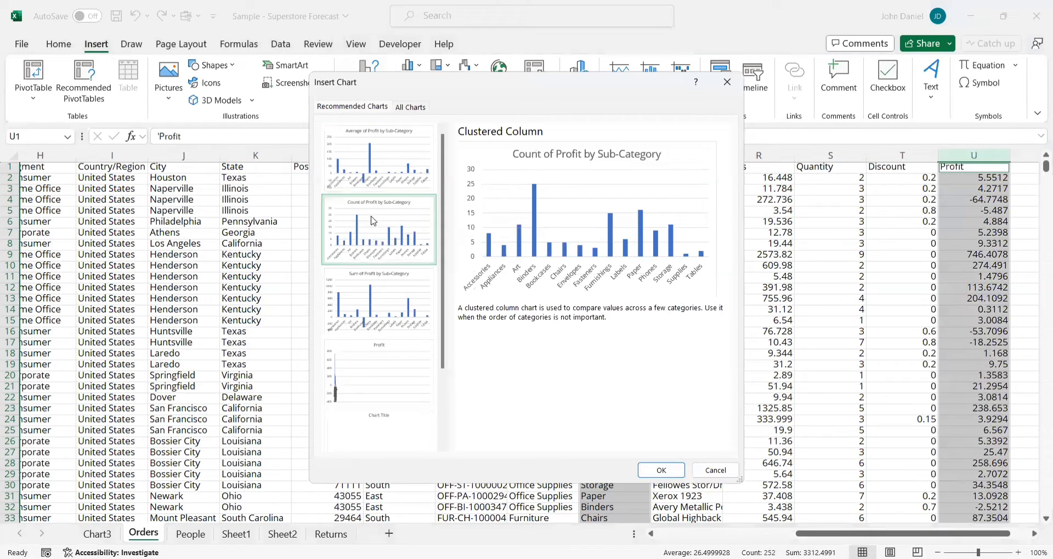
pyautogui.click(395, 309)
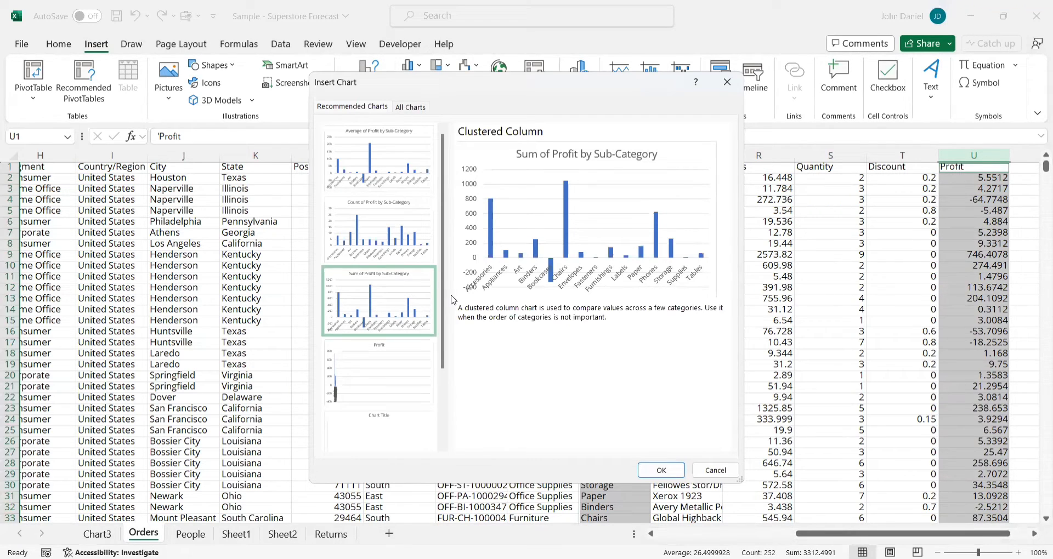
pyautogui.click(727, 84)
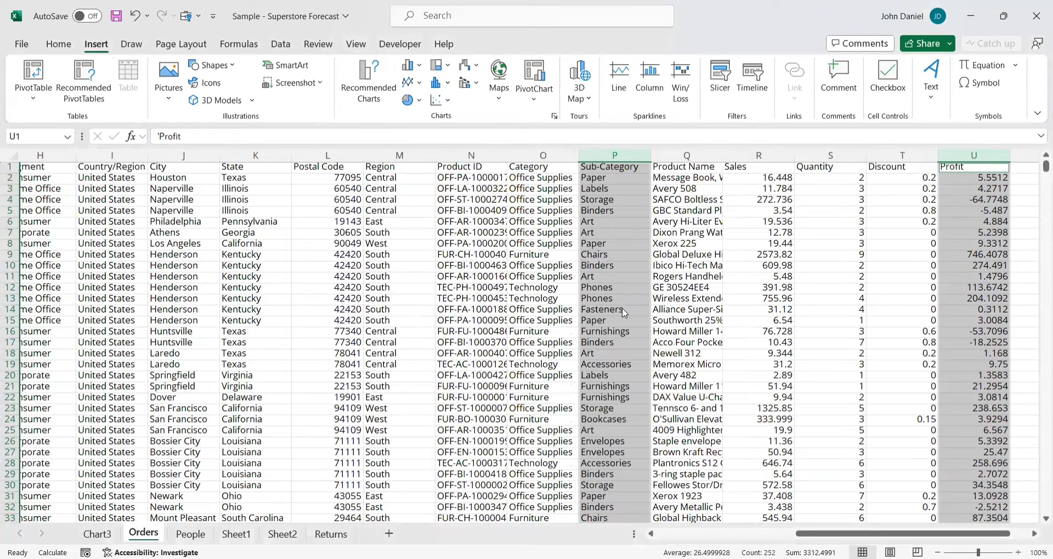
pyautogui.hotkey('alt', 'Tab')
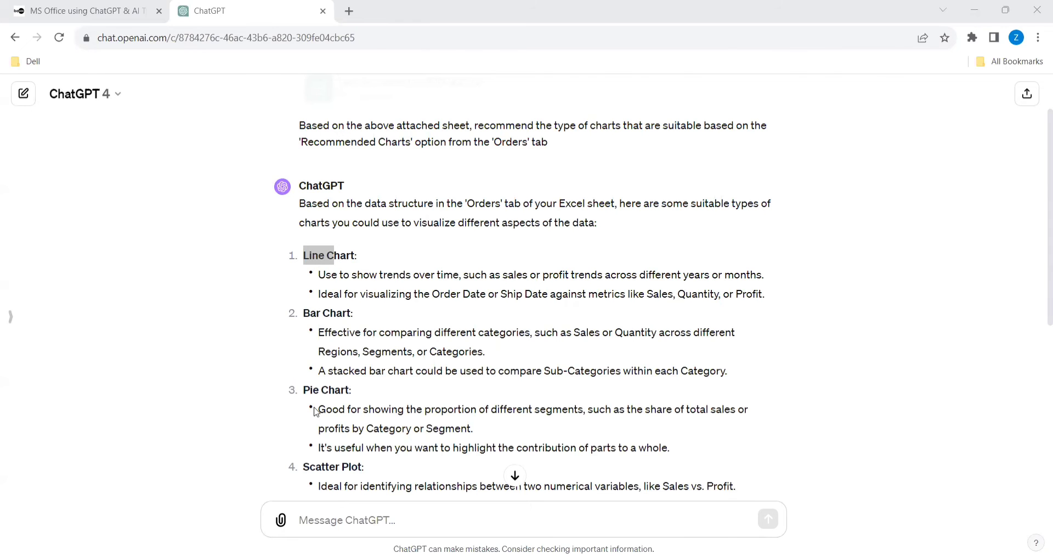
pyautogui.hotkey('alt', 'Tab')
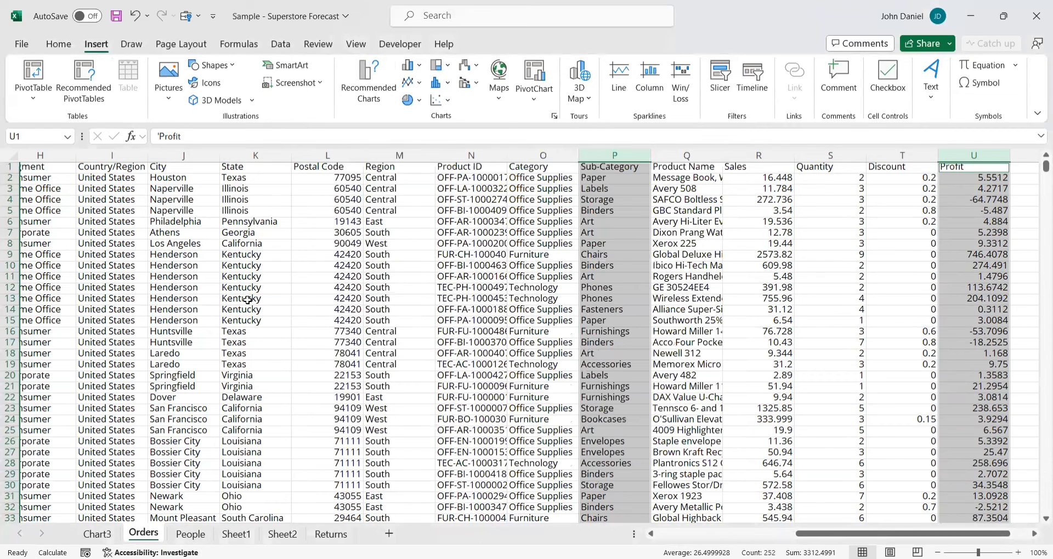
# Select the Category and Profit columns and preview the Count and Sum of Profit recommended charts.
pyautogui.click(528, 158)
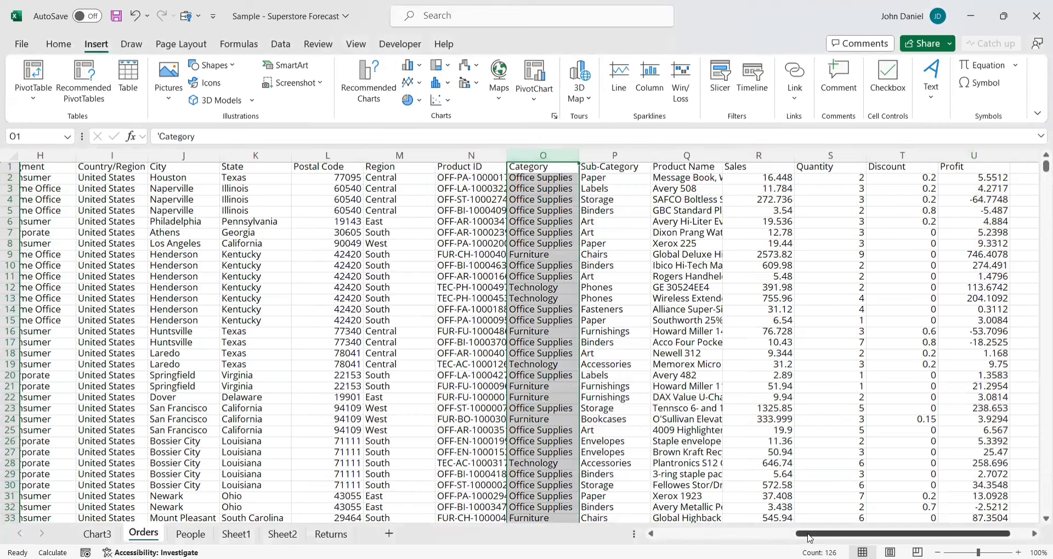
pyautogui.keyDown('ctrl'); pyautogui.click(967, 155); pyautogui.keyUp('ctrl')
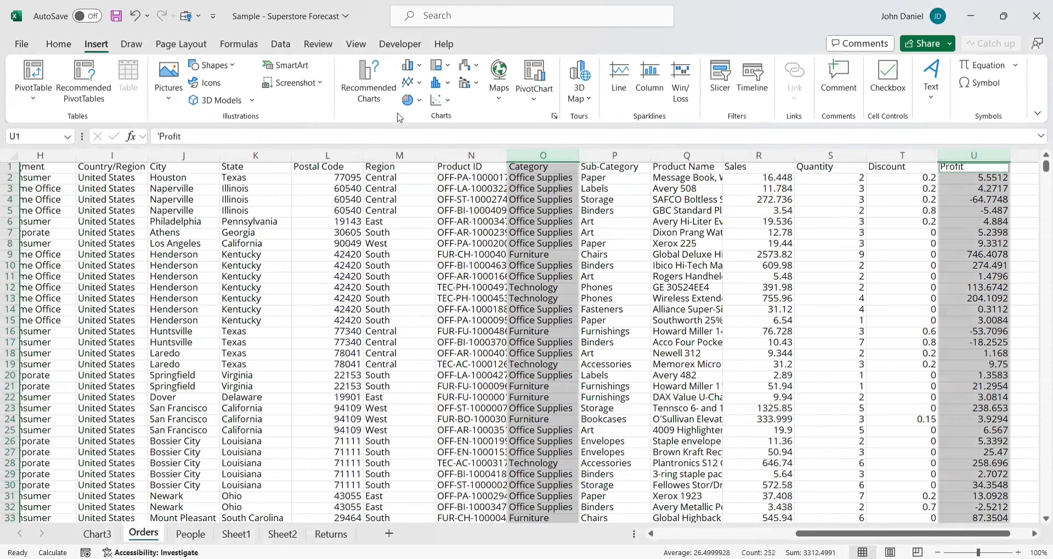
pyautogui.click(374, 89)
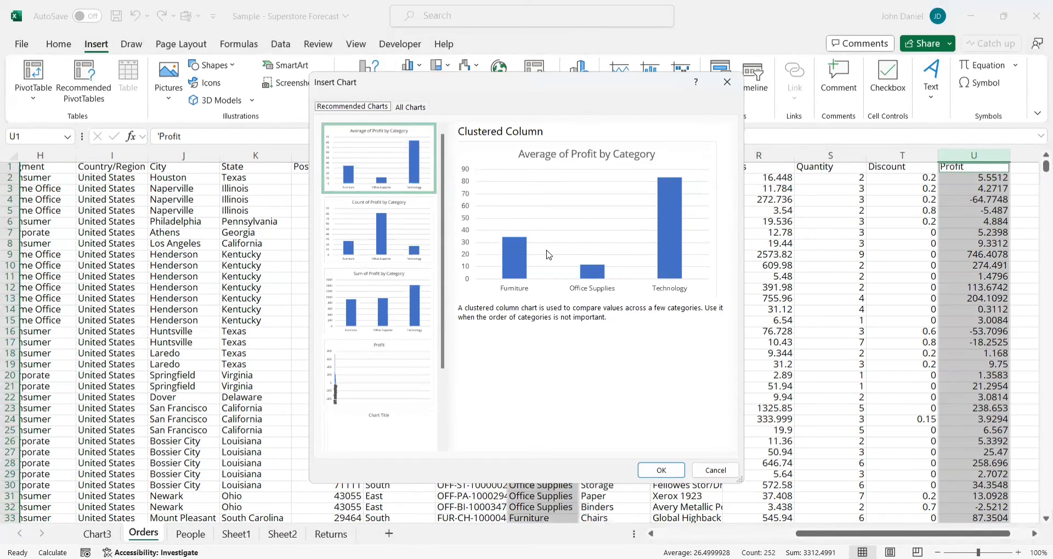
pyautogui.click(402, 239)
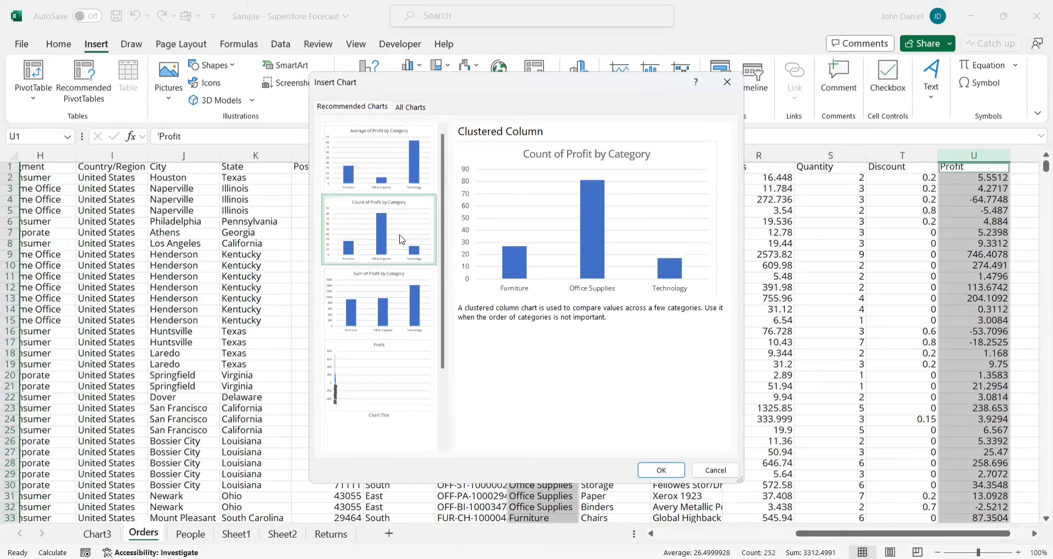
pyautogui.click(402, 308)
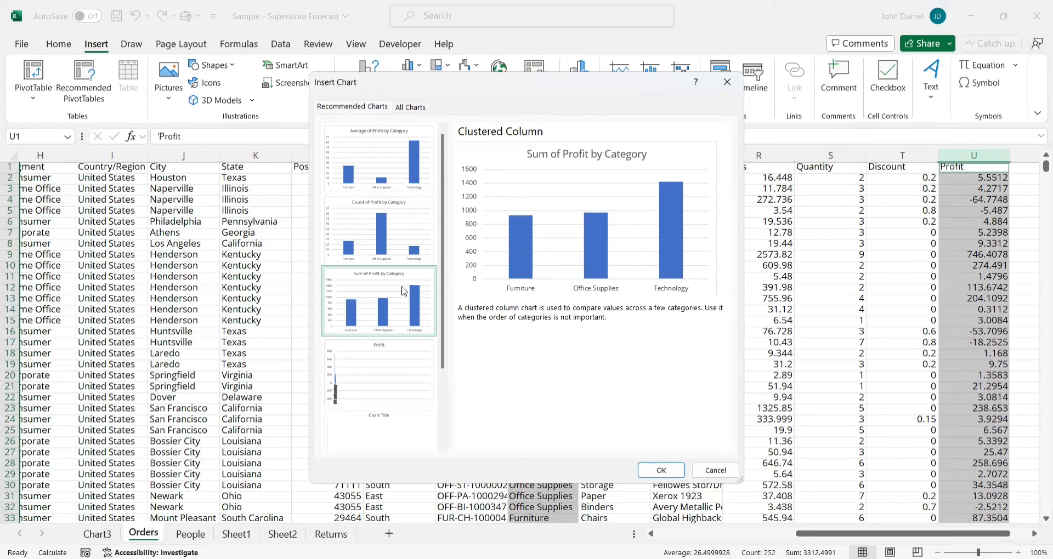
# In All Charts, try stacked and 3-D clustered column variants, then choose Pie.
pyautogui.click(412, 106)
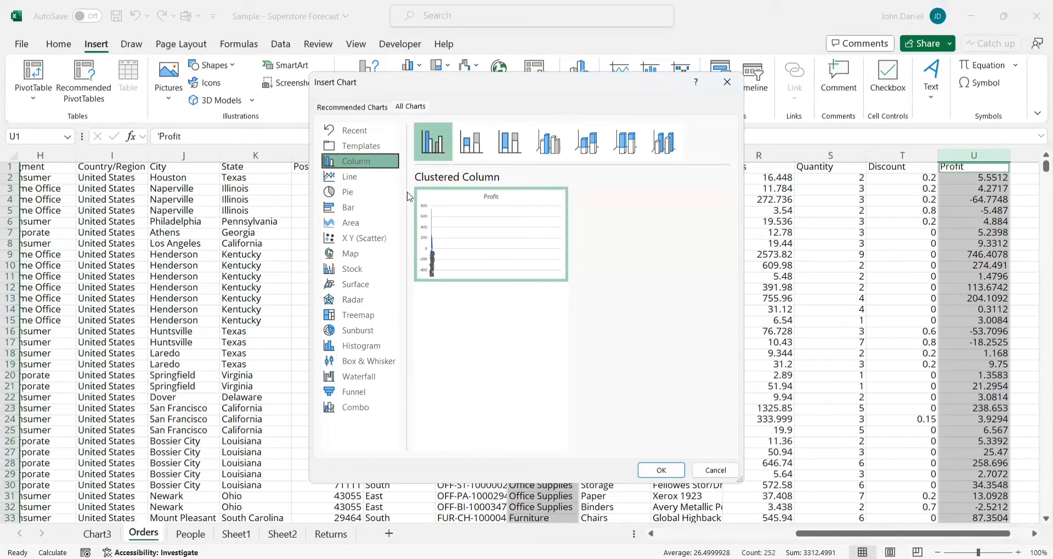
pyautogui.click(471, 142)
pyautogui.click(532, 144)
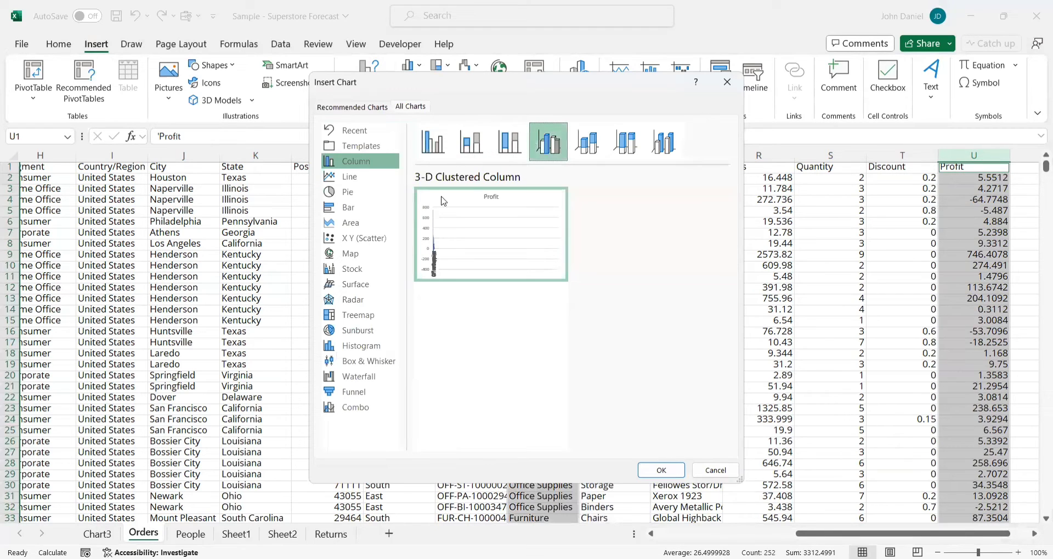
pyautogui.click(351, 196)
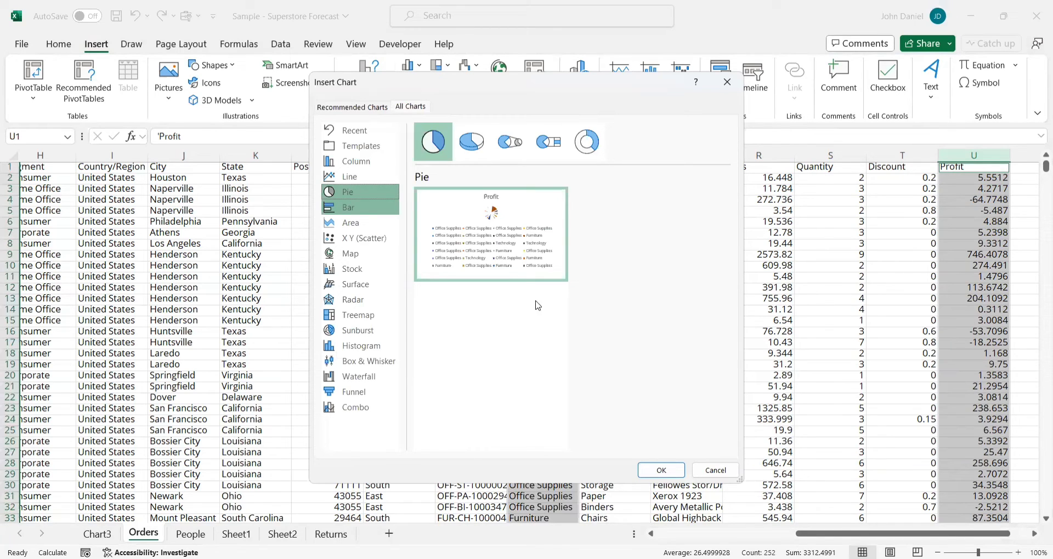
# Insert the Profit pie chart and move it to a new sheet named Chart4.
pyautogui.click(661, 470)
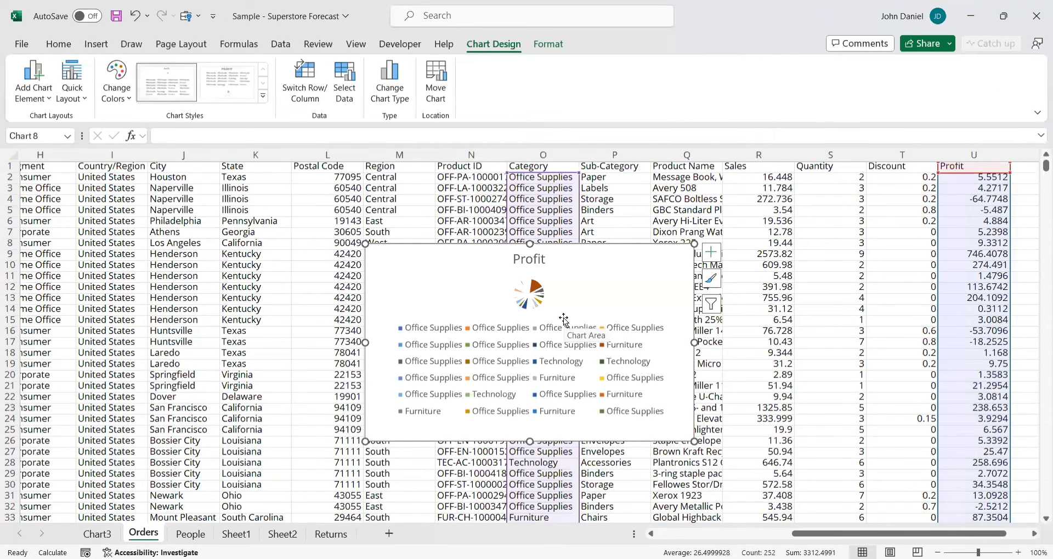
pyautogui.click(436, 82)
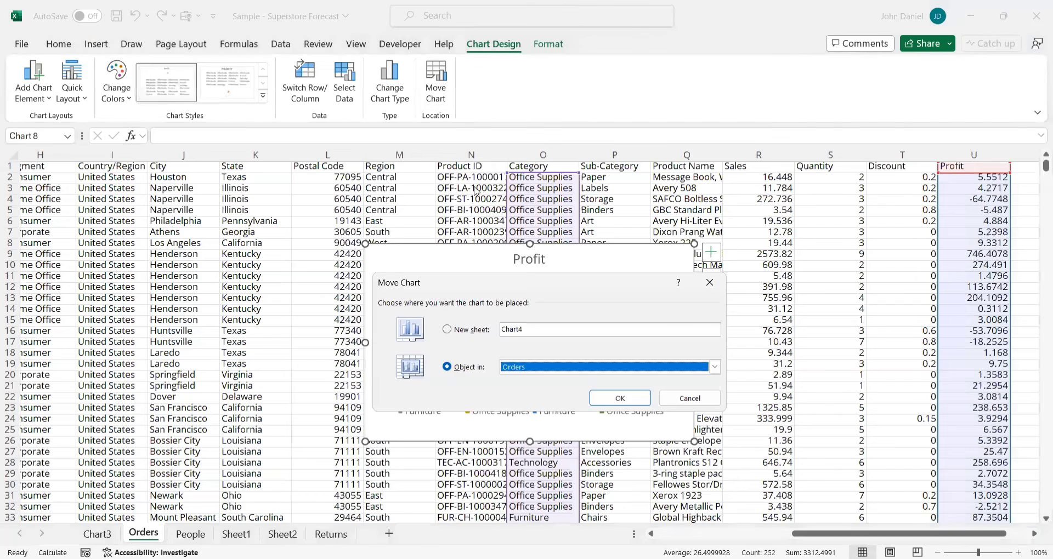
pyautogui.click(446, 329)
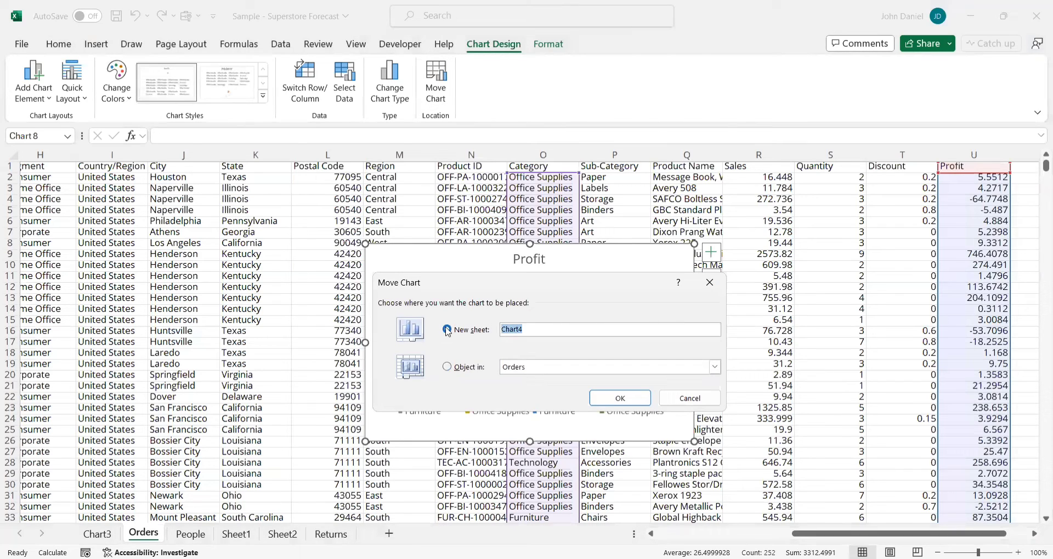
pyautogui.click(619, 398)
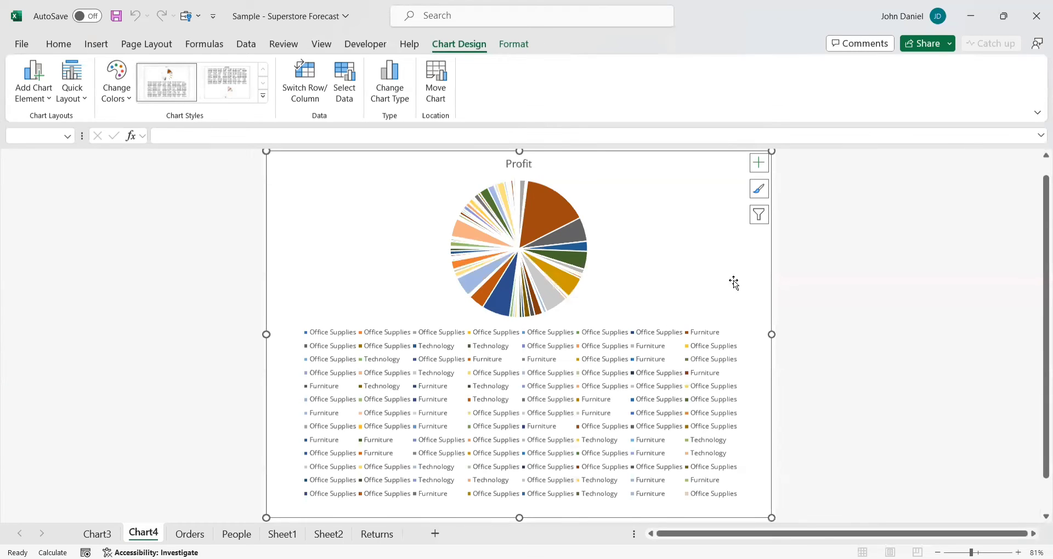
# Add data labels to the pie chart, then remove them again.
pyautogui.click(759, 163)
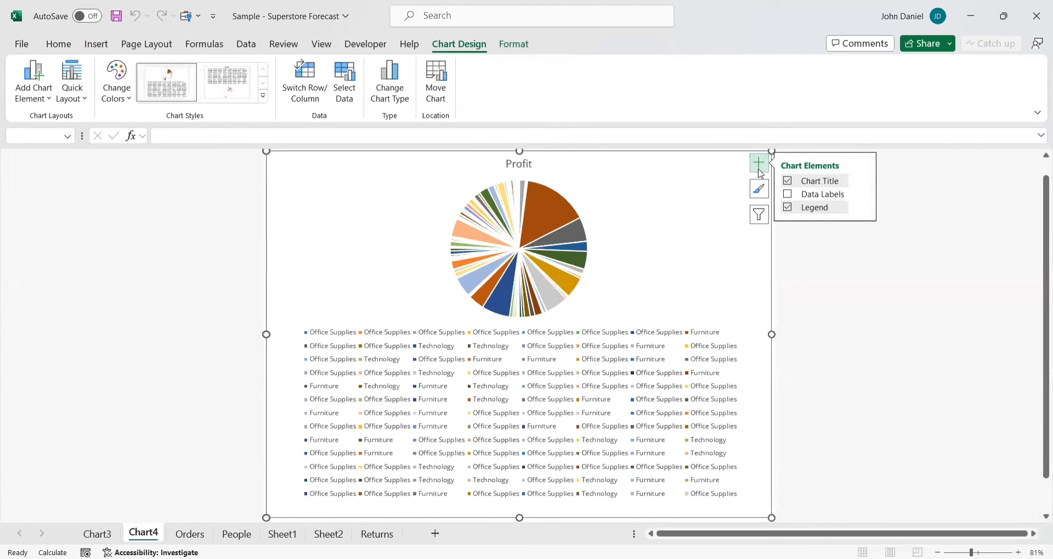
pyautogui.click(788, 195)
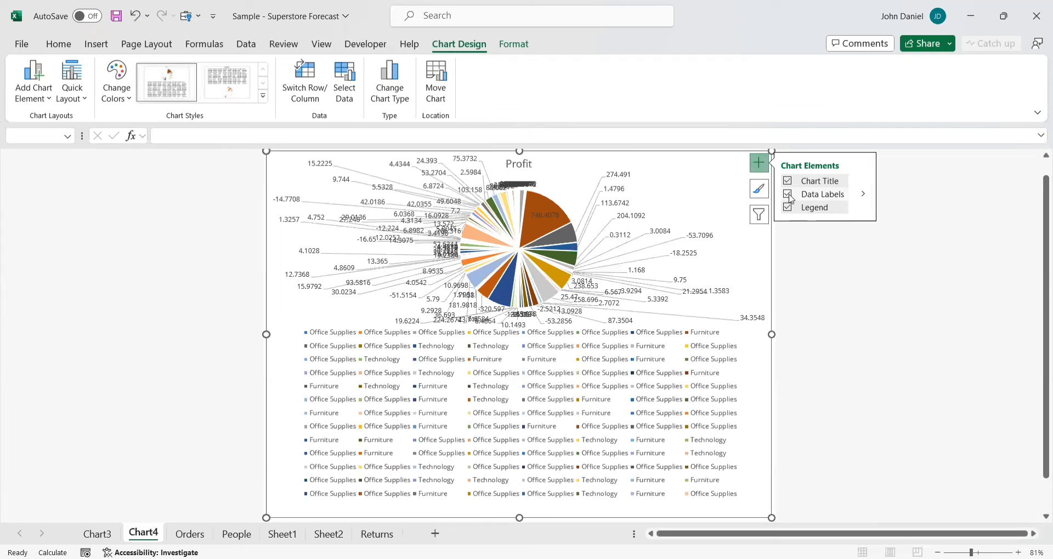
pyautogui.click(788, 195)
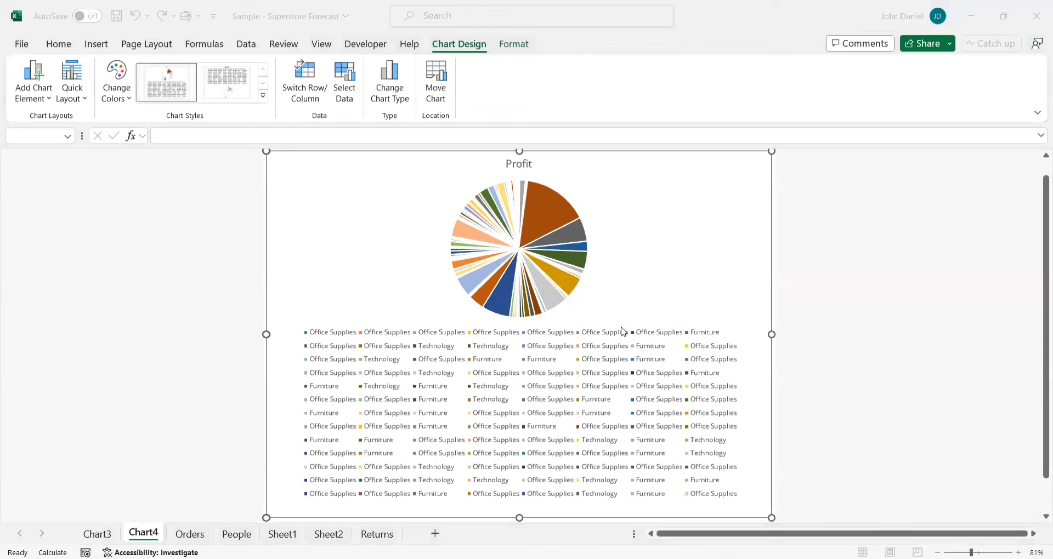
pyautogui.hotkey('alt', 'Tab')
pyautogui.hotkey('alt', 'Tab')
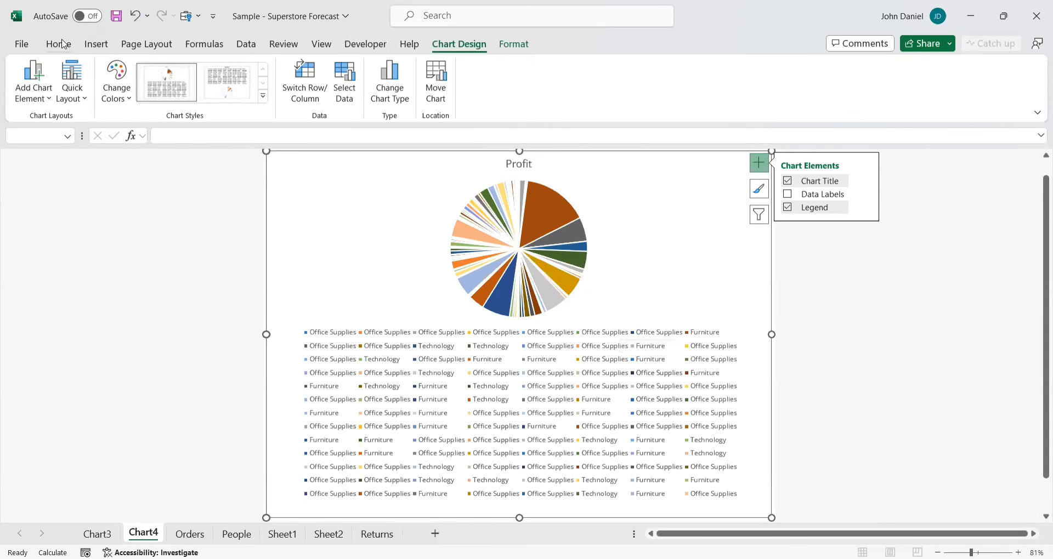
pyautogui.click(98, 47)
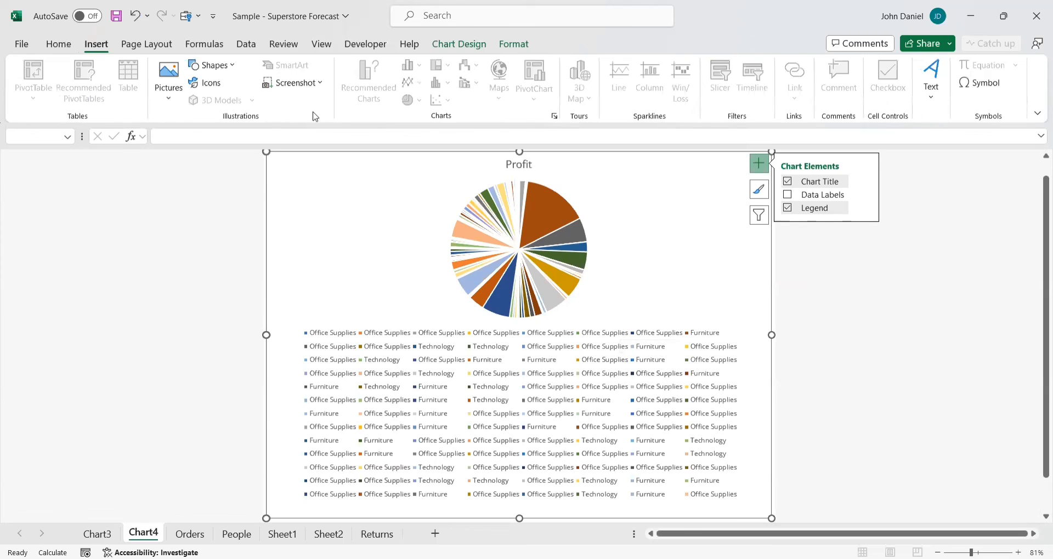